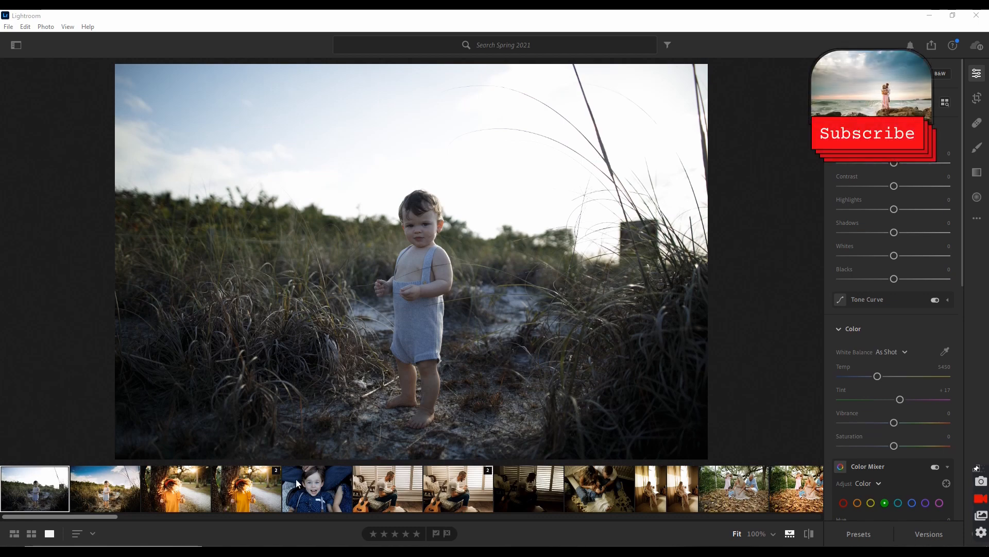
left_click(106, 495)
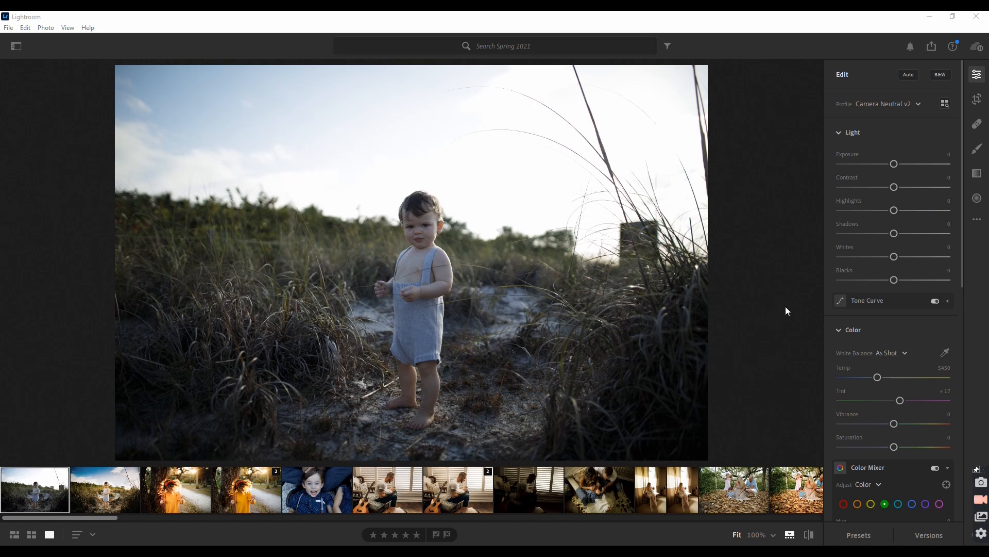
scroll(934, 250, "down", 10)
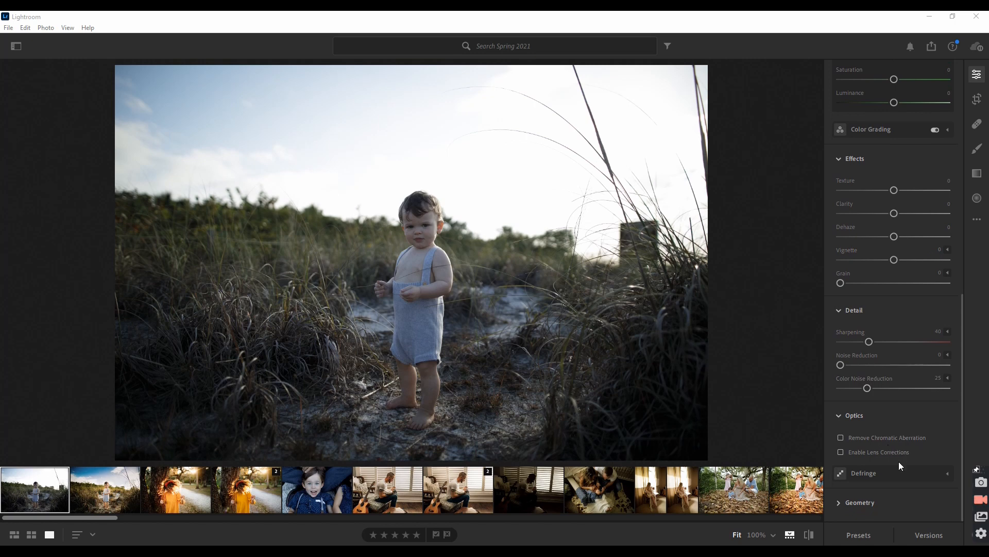
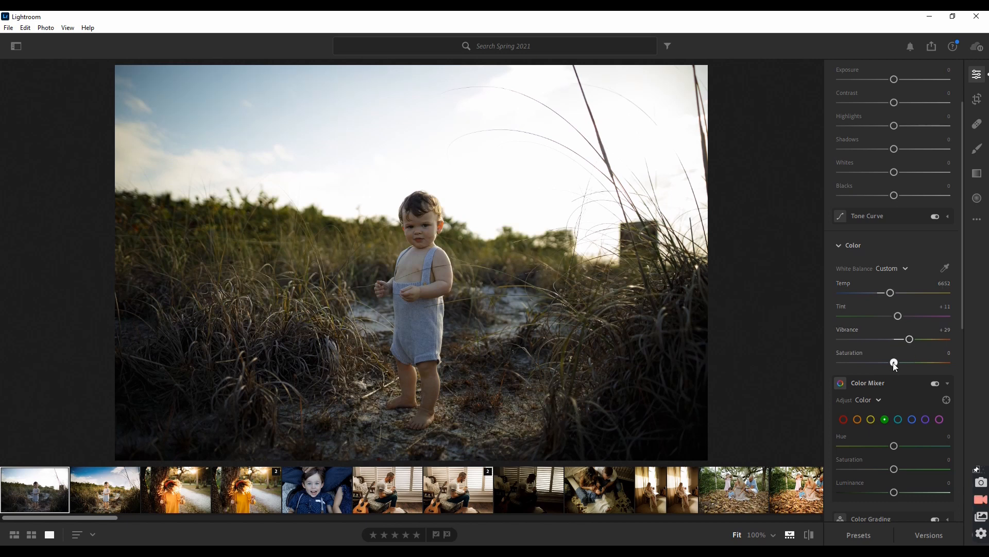
Step: Set the beach photo's Saturation to -7, Exposure to +0.43 and Contrast to +14
left_click_drag(895, 363, 891, 364)
scroll(891, 357, "up", 3)
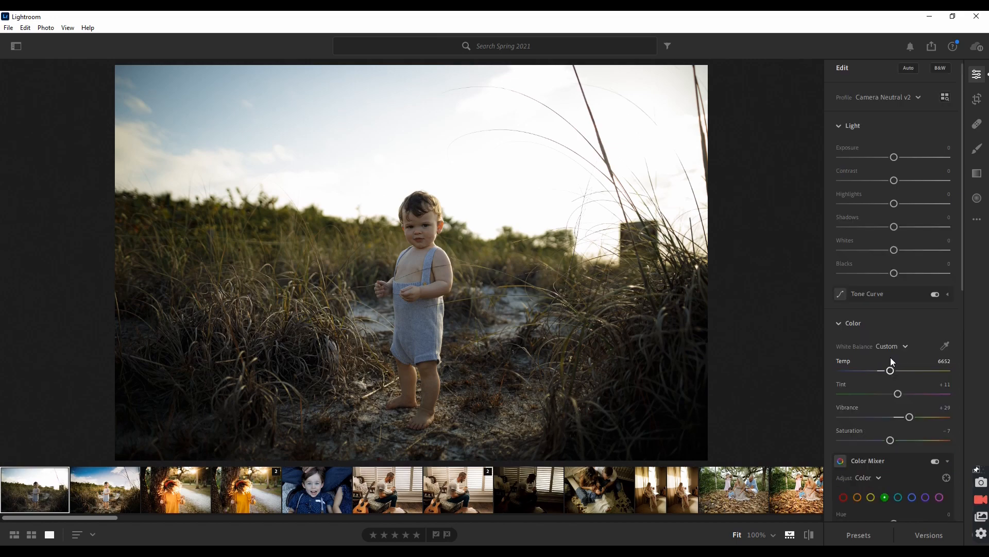
left_click_drag(895, 166, 900, 168)
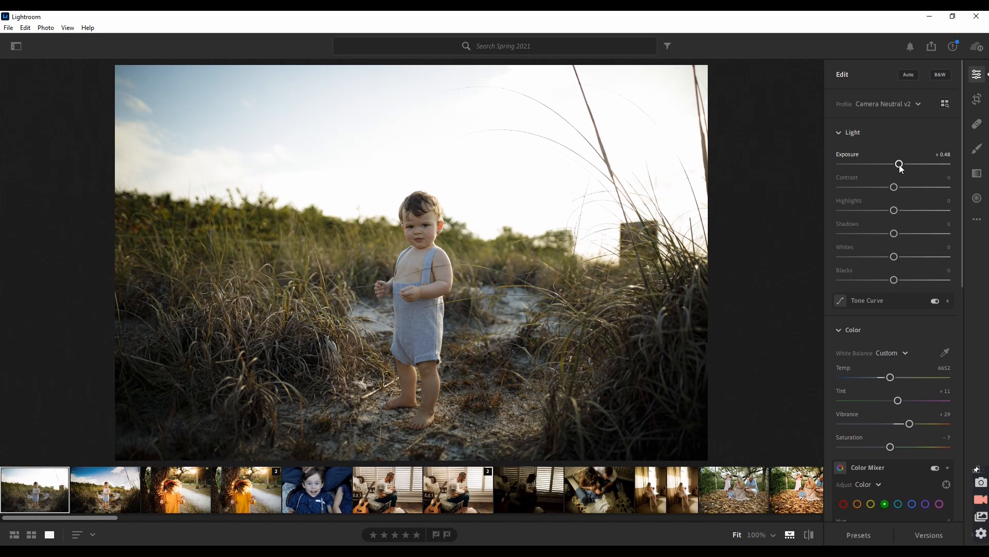
left_click_drag(901, 168, 899, 168)
left_click_drag(894, 186, 902, 187)
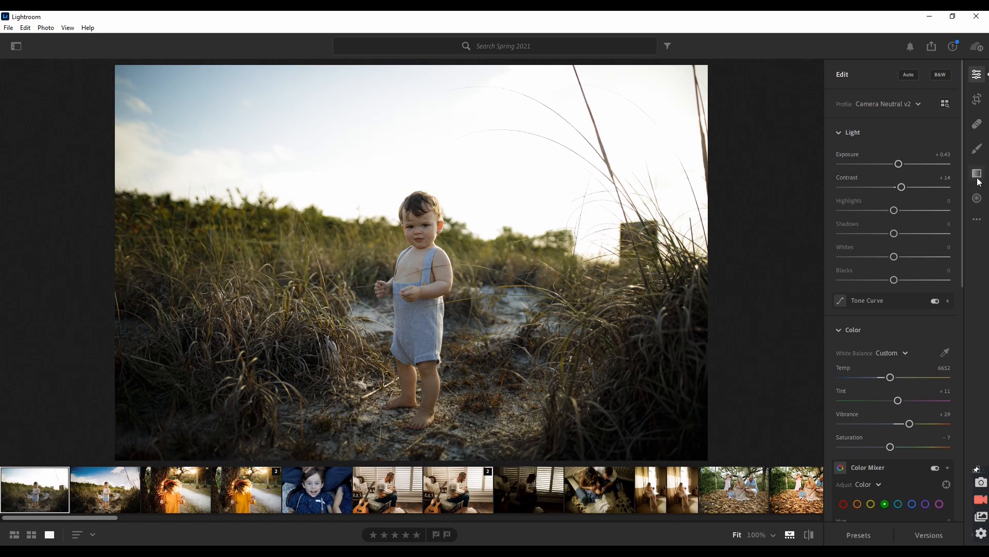
Step: Set the photo's Blacks to -20, Shadows to -16, Highlights to -21, Contrast to +19, Exposure to +0.81 and Temp to 7037
left_click_drag(894, 280, 878, 279)
left_click_drag(894, 233, 885, 234)
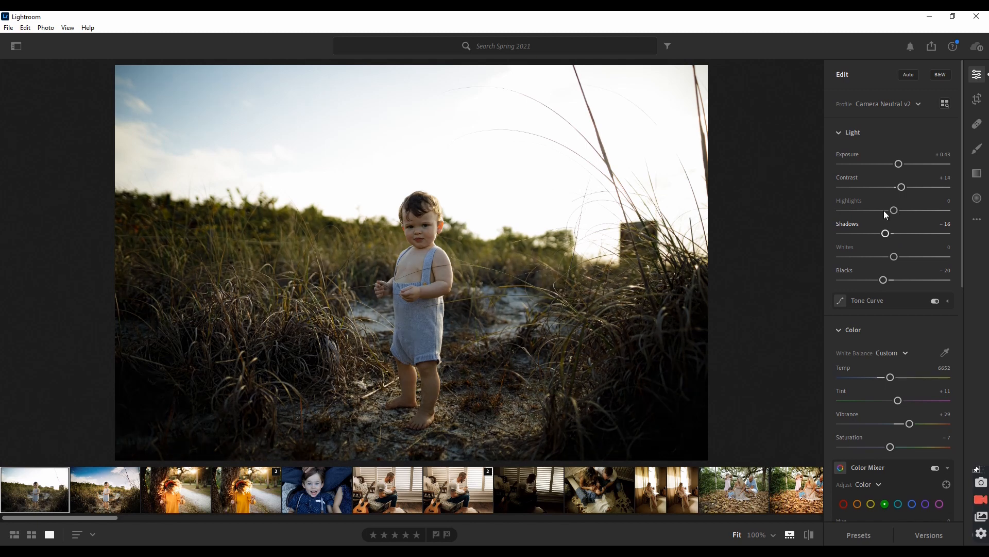
left_click(884, 211)
left_click_drag(902, 186, 903, 164)
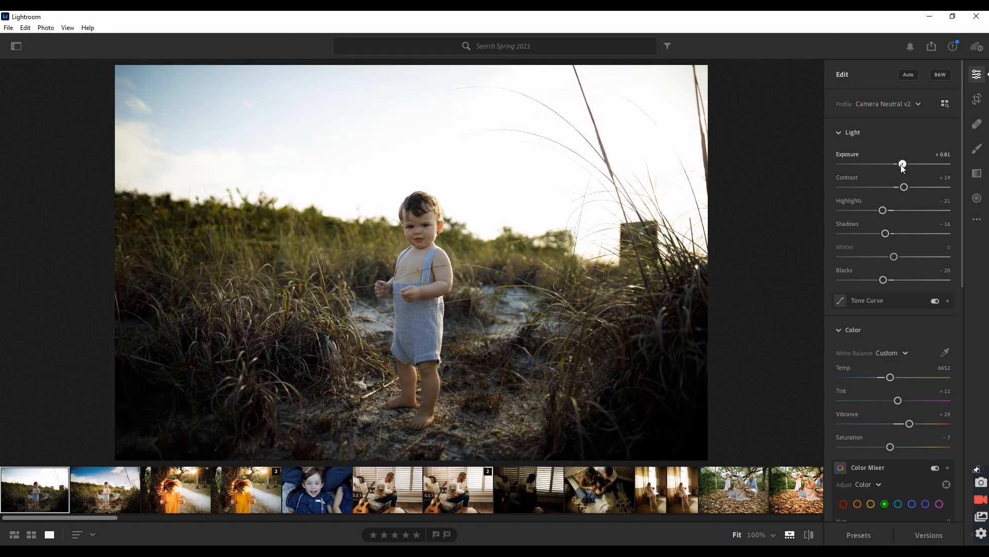
left_click_drag(890, 377, 894, 377)
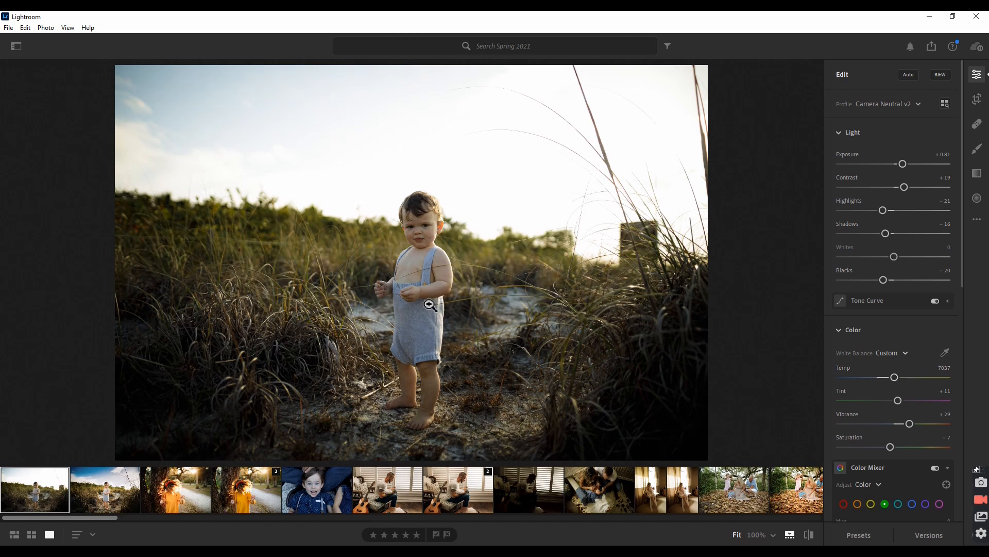
Step: Add a linear gradient over the sky with Temp -26 and Exposure -1.52, and shift it down to the child's head
left_click(977, 175)
left_click_drag(431, 63, 418, 236)
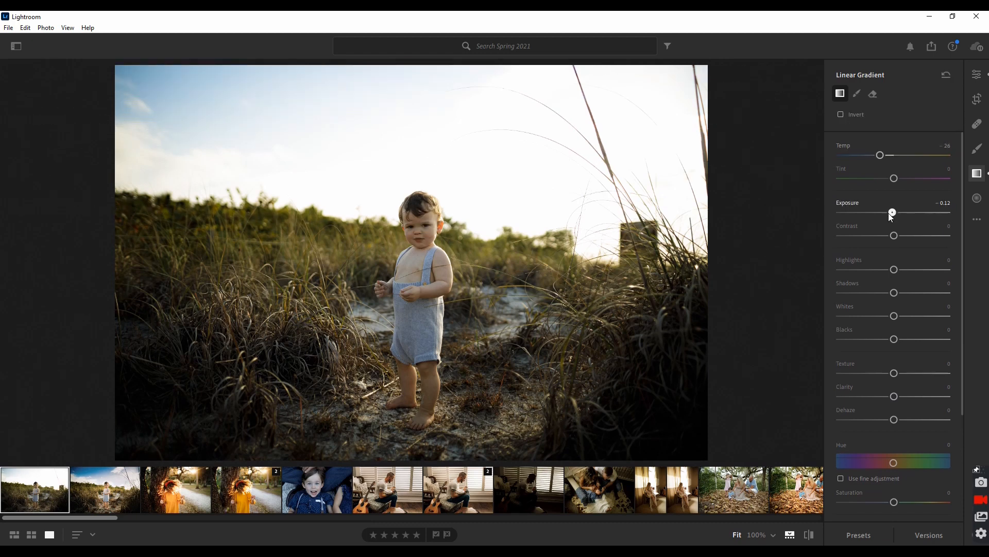
left_click_drag(892, 211, 873, 212)
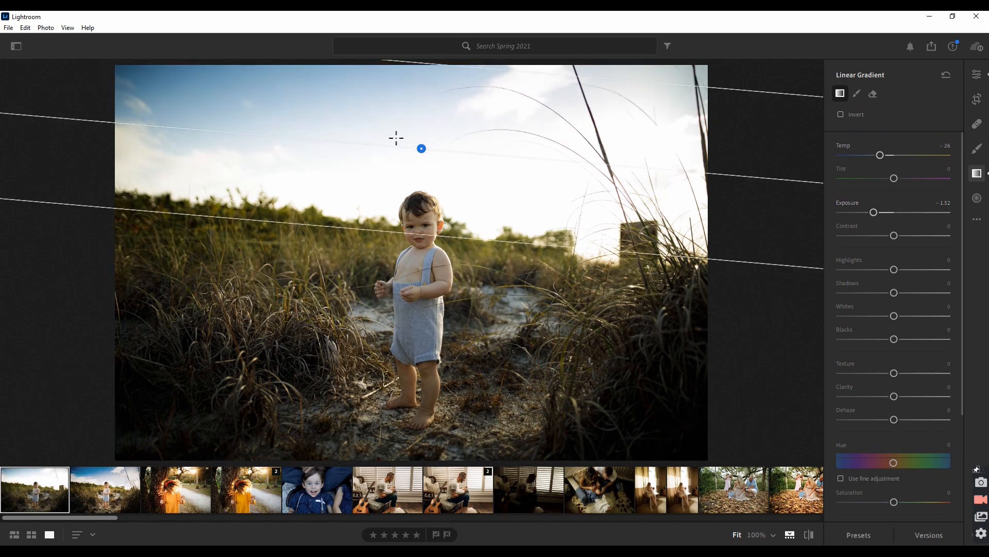
left_click_drag(424, 149, 423, 186)
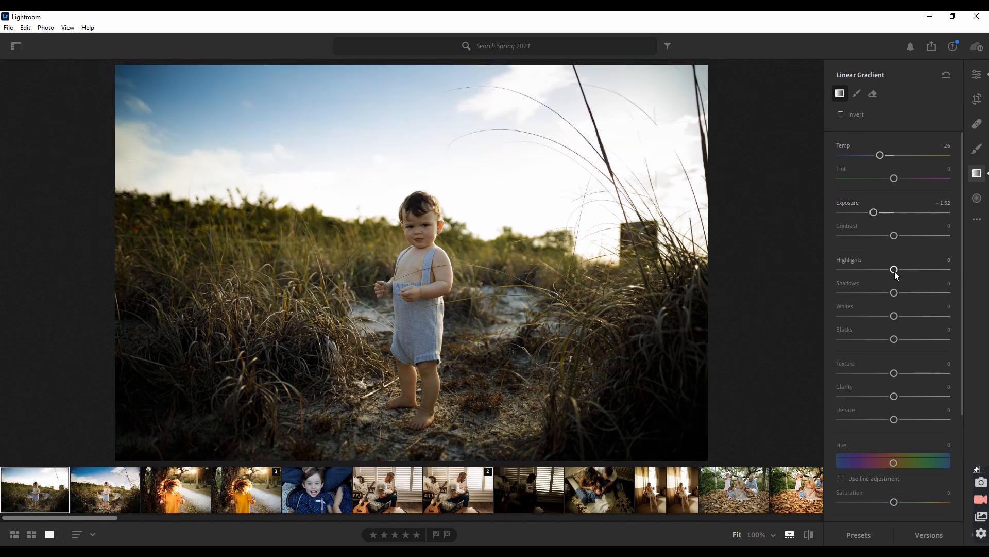
Step: Set the sky gradient's Highlights to -50, Shadows and Whites to -16, Blacks -19, Texture +19, Clarity -6 and Dehaze +20, and nudge it slightly lower
left_click_drag(894, 269, 867, 269)
left_click_drag(894, 315, 886, 292)
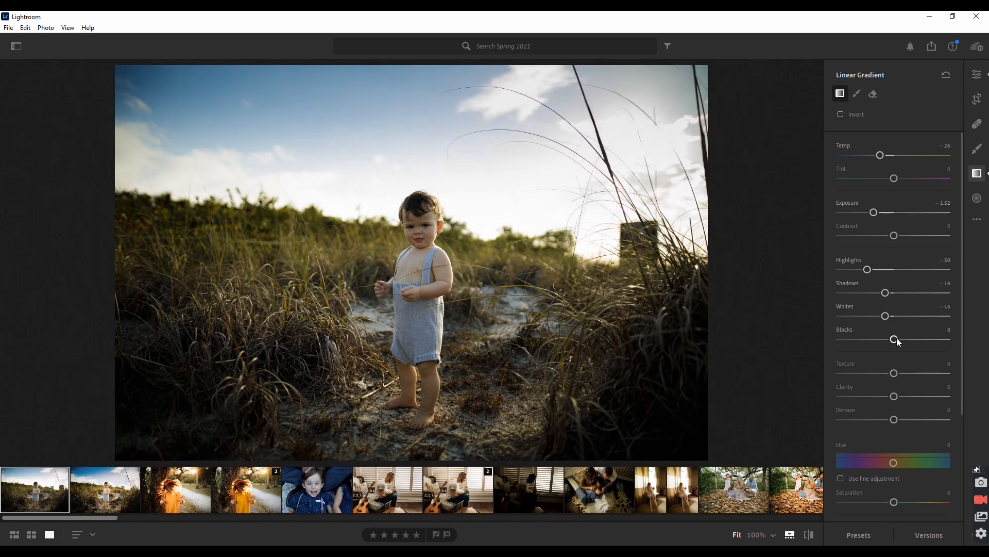
left_click_drag(886, 340, 884, 339)
left_click_drag(904, 371, 908, 375)
left_click_drag(894, 395, 905, 420)
mouse_move(443, 276)
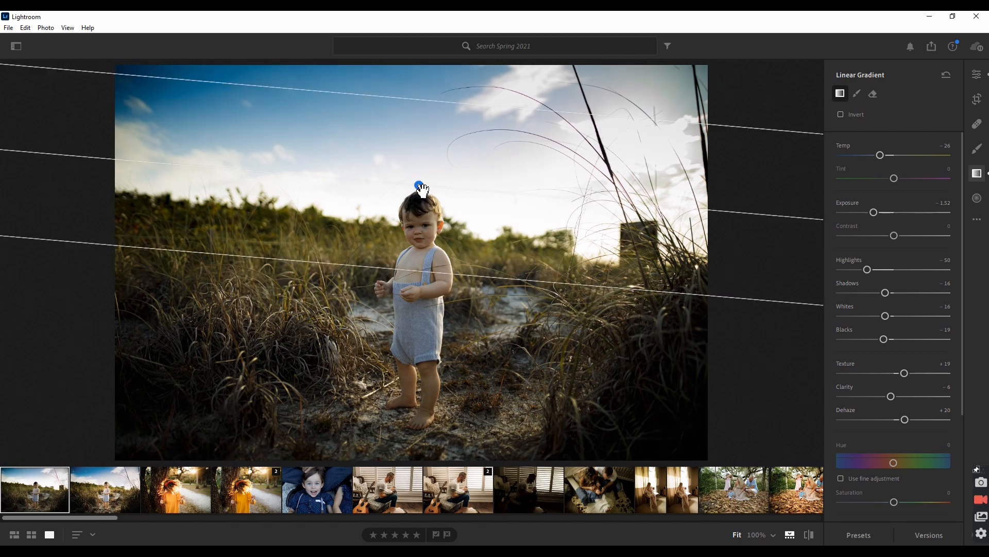
left_click_drag(420, 189, 422, 193)
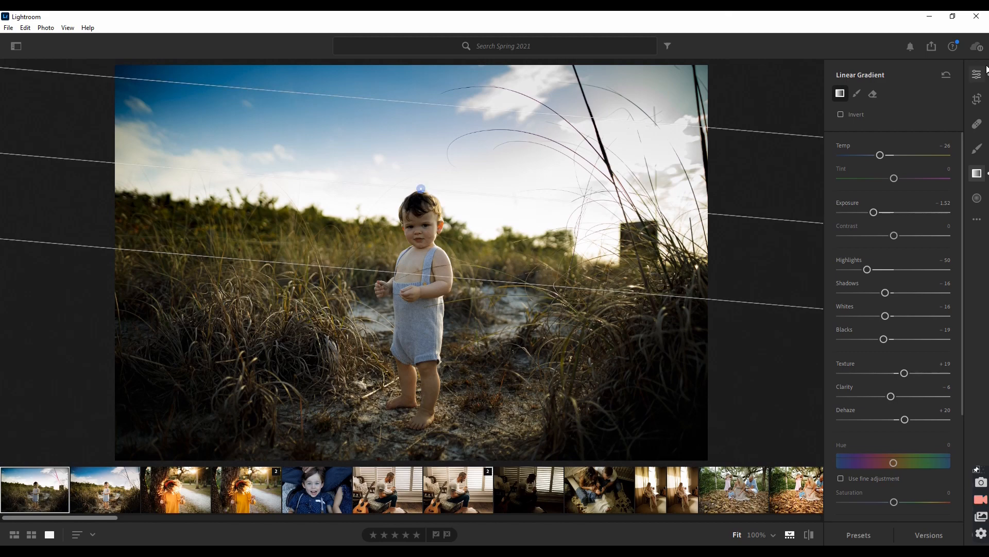
Step: Add a large radial gradient around the child with Temp +13, Tint +16 and Exposure +1.00, stretched to enclose the whole figure
left_click(977, 200)
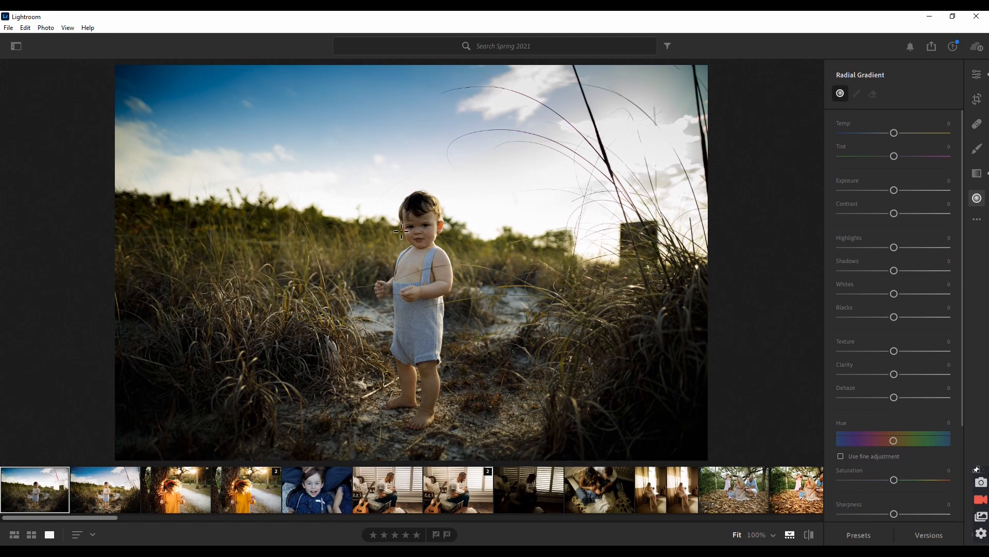
mouse_move(390, 225)
left_mouse_down()
mouse_move(552, 400)
mouse_move(557, 391)
left_mouse_up()
left_click_drag(424, 266, 455, 333)
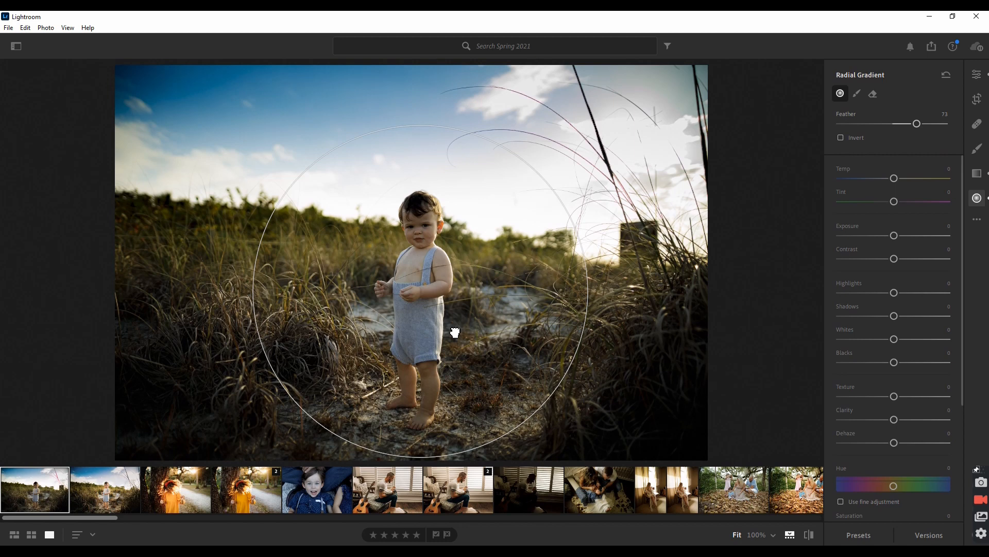
left_click_drag(894, 235, 904, 235)
left_click_drag(894, 178, 903, 202)
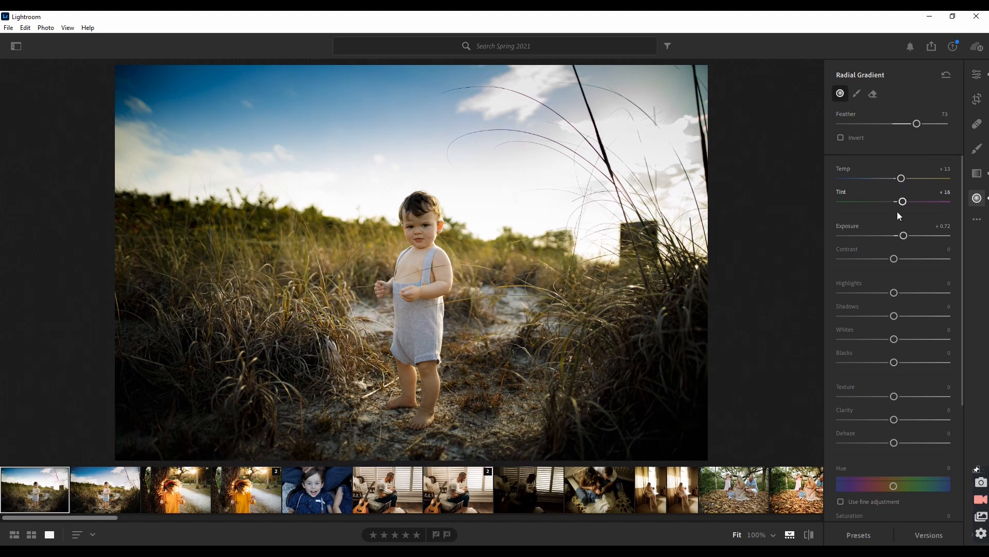
left_click(415, 270)
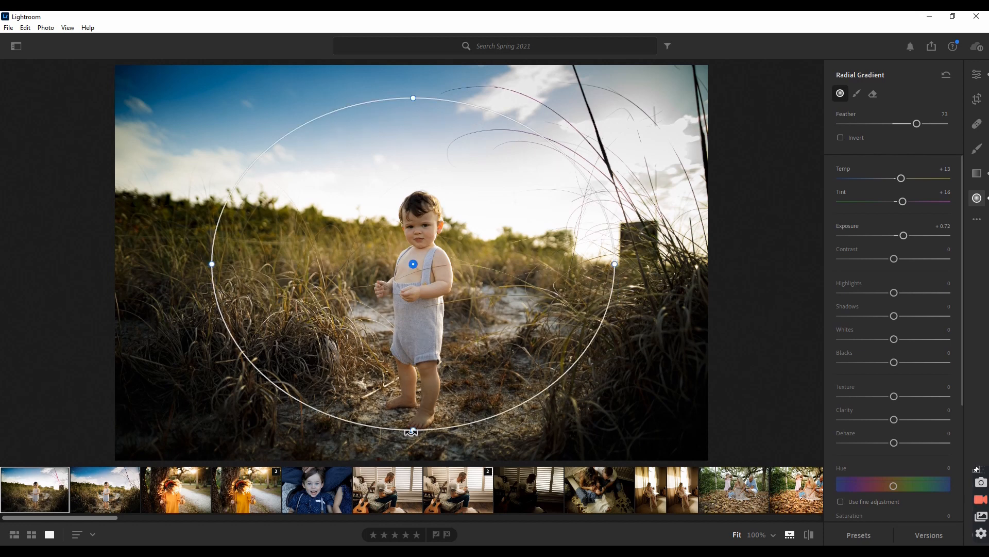
left_click_drag(413, 430, 414, 464)
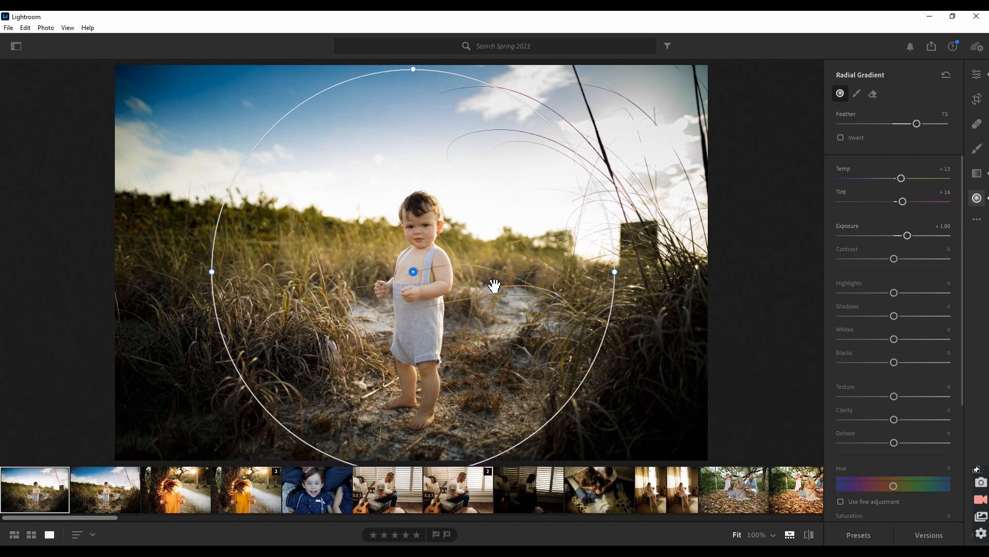
Step: Set the photo's overall Exposure to +1.29, and the radial gradient's Exposure to +0.64 and Tint to +23
left_click(977, 74)
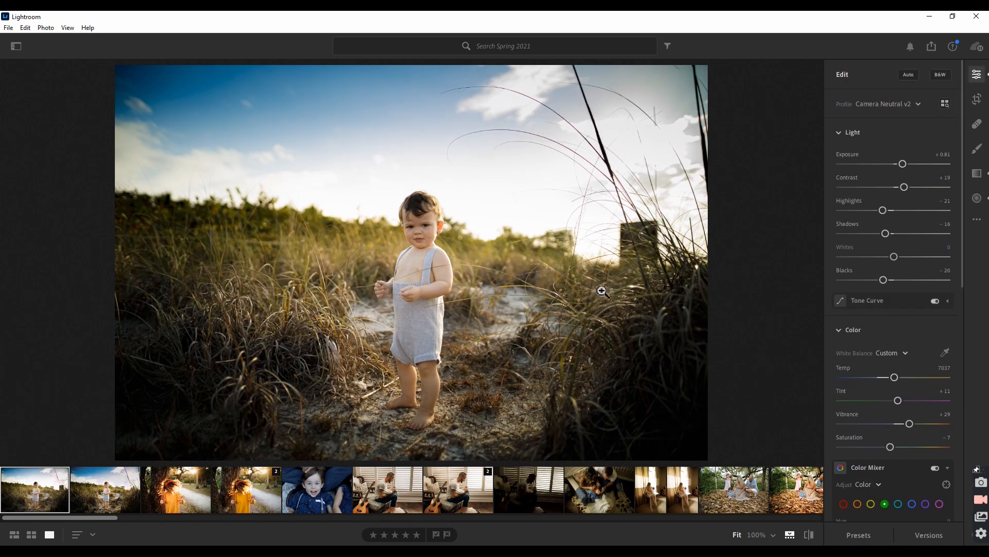
left_click_drag(902, 164, 909, 164)
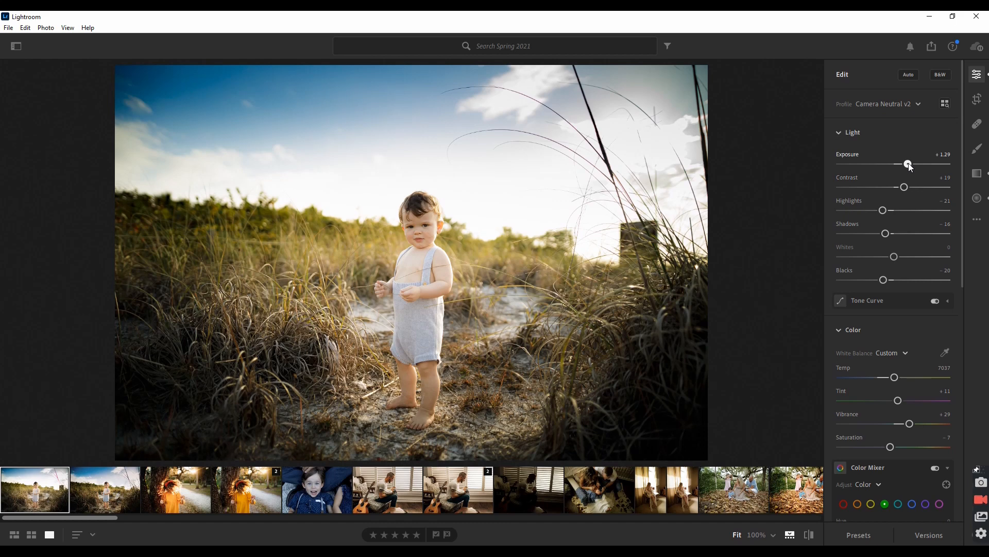
key("r")
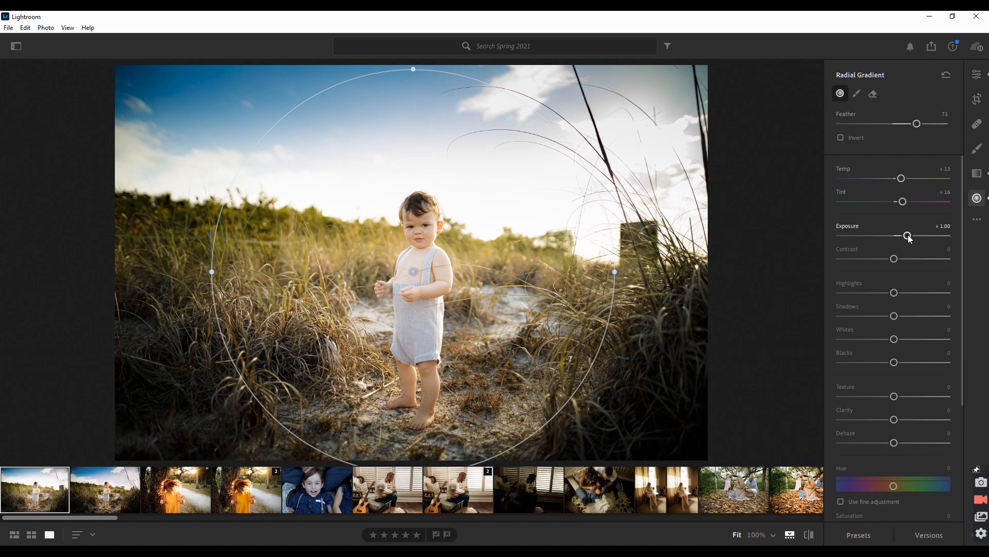
left_click_drag(909, 238, 903, 241)
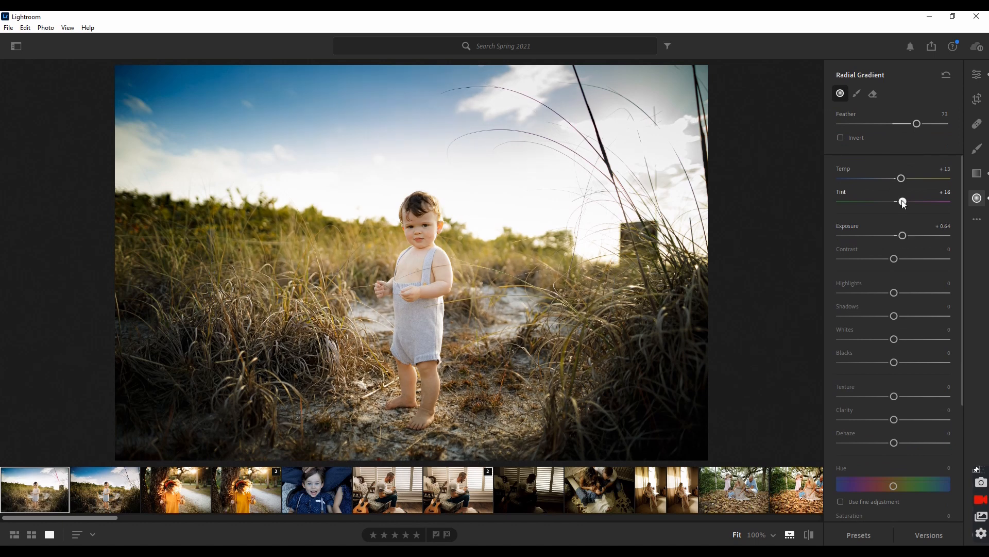
left_click_drag(903, 204, 906, 204)
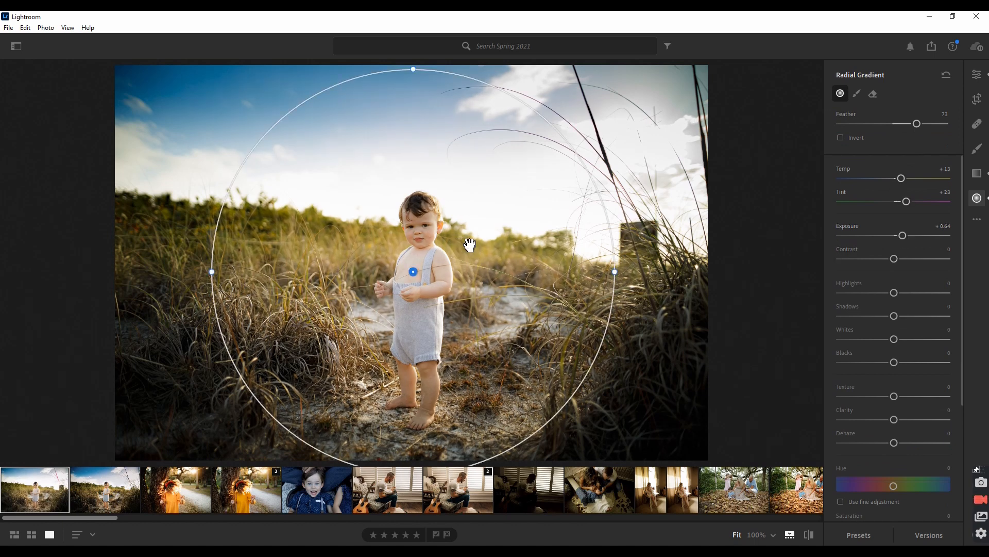
Step: Erase the sky's linear gradient from the child's head and upper body with the gradient eraser at size 7
key("l")
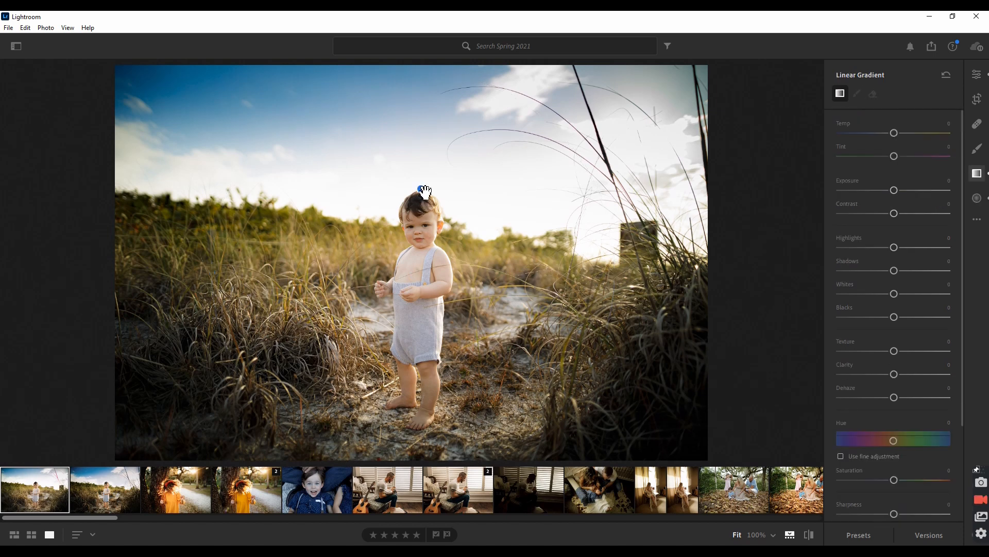
left_click(424, 191)
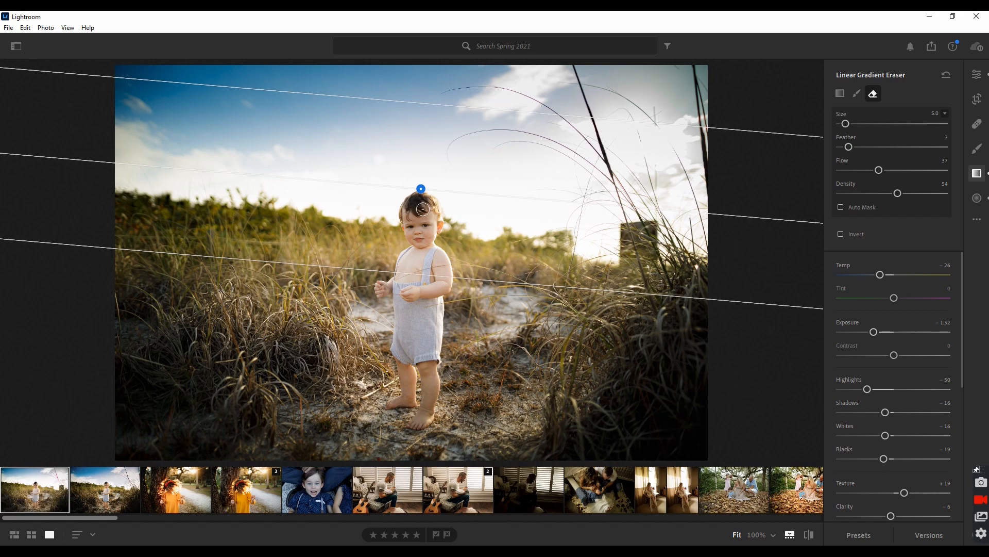
key("bracketright")
mouse_move(416, 200)
left_mouse_down()
mouse_move(400, 204)
mouse_move(415, 211)
mouse_move(430, 200)
mouse_move(423, 243)
mouse_move(408, 205)
mouse_move(427, 238)
mouse_move(425, 271)
left_mouse_up()
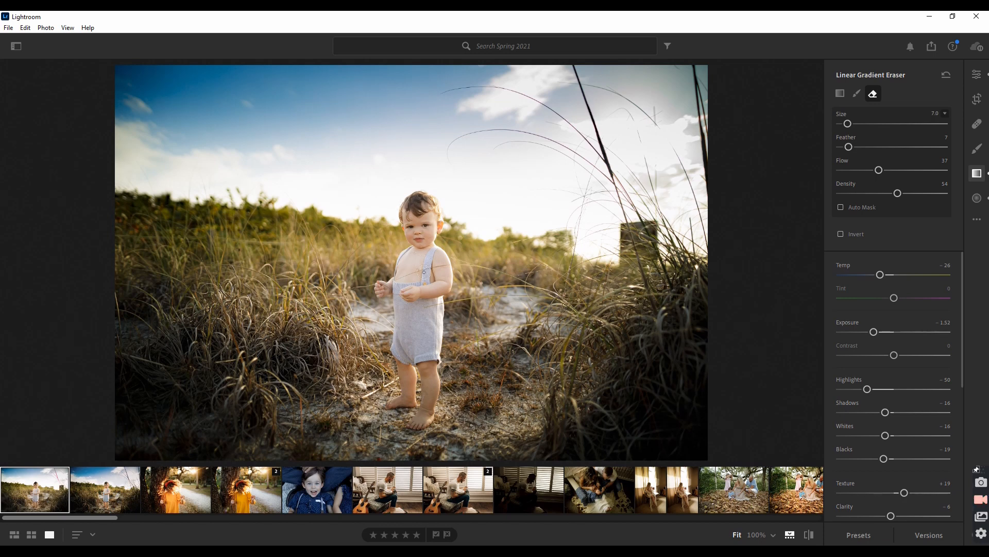
left_click(975, 79)
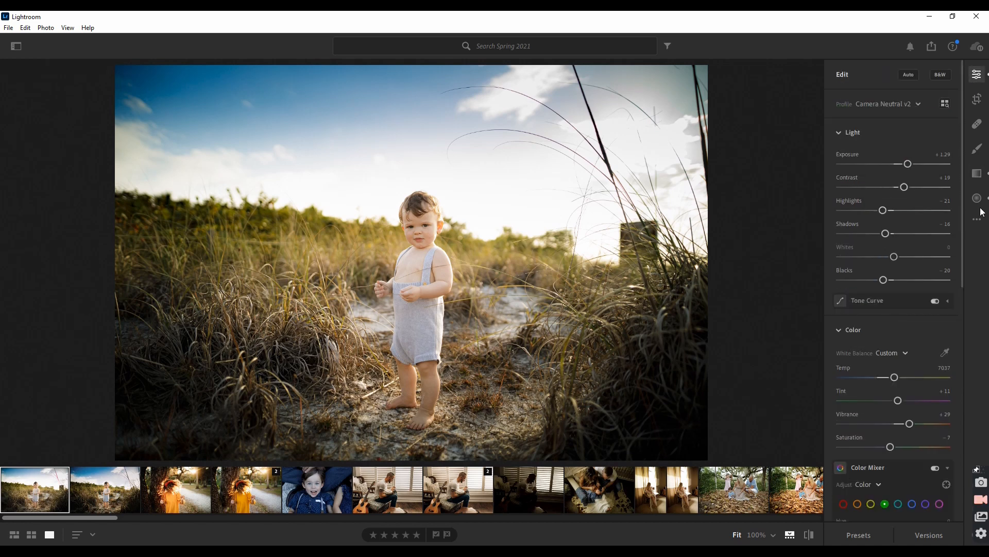
Step: Set the radial gradient's Temp to +15, Exposure +0.52, Highlights -13, Shadows -10, Whites +18, Blacks -11, Texture +20, Clarity -9 and Dehaze +20
left_click(977, 199)
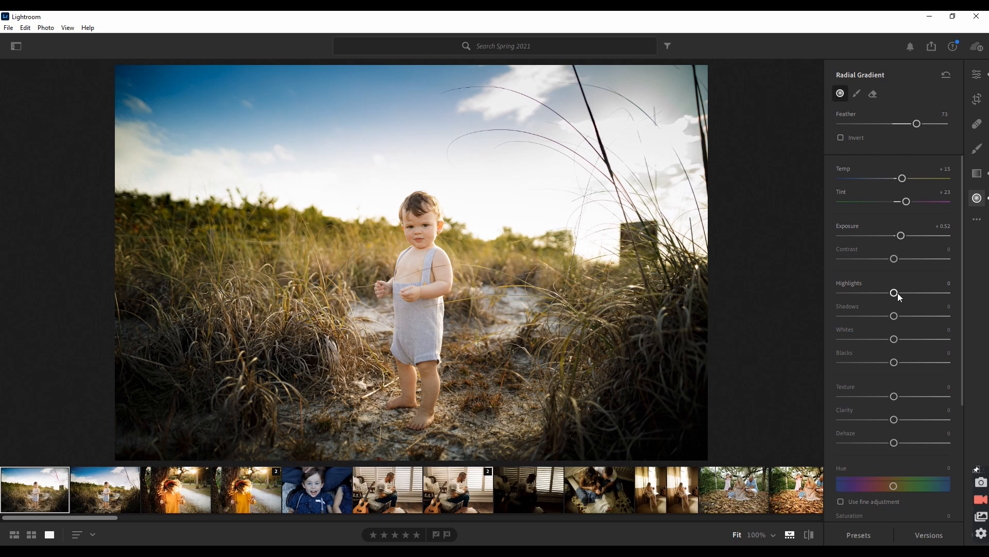
left_click_drag(897, 293, 890, 293)
left_click_drag(894, 315, 889, 316)
left_click_drag(894, 339, 903, 338)
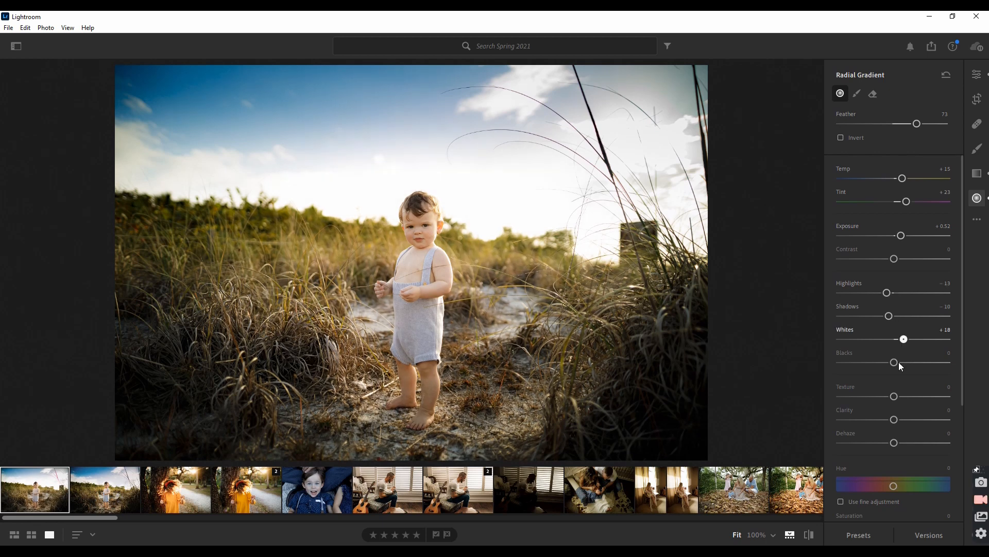
left_click_drag(895, 419, 905, 443)
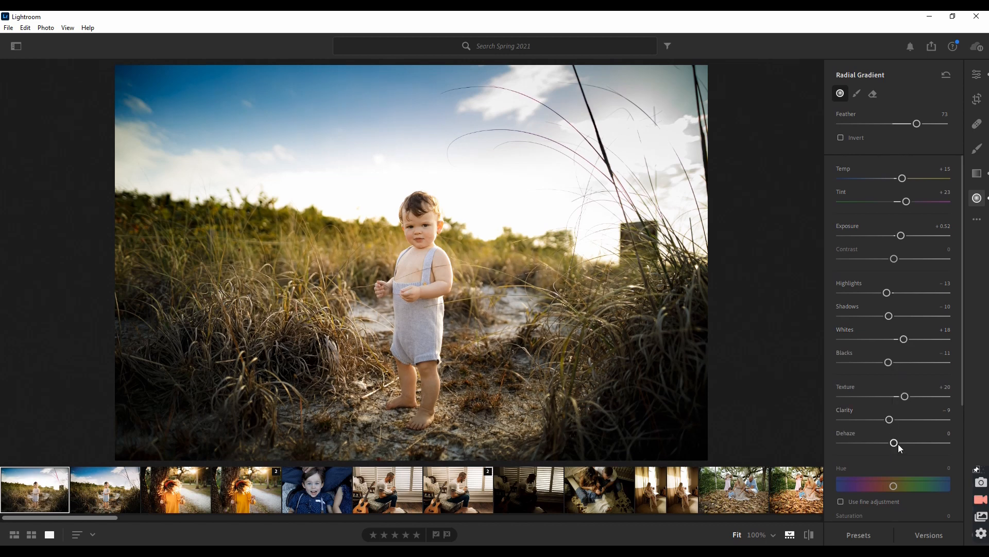
Step: Set the radial gradient's Sharpness to +12 and Dehaze to +14, and reset its Saturation to 0
scroll(899, 436, "down", 5)
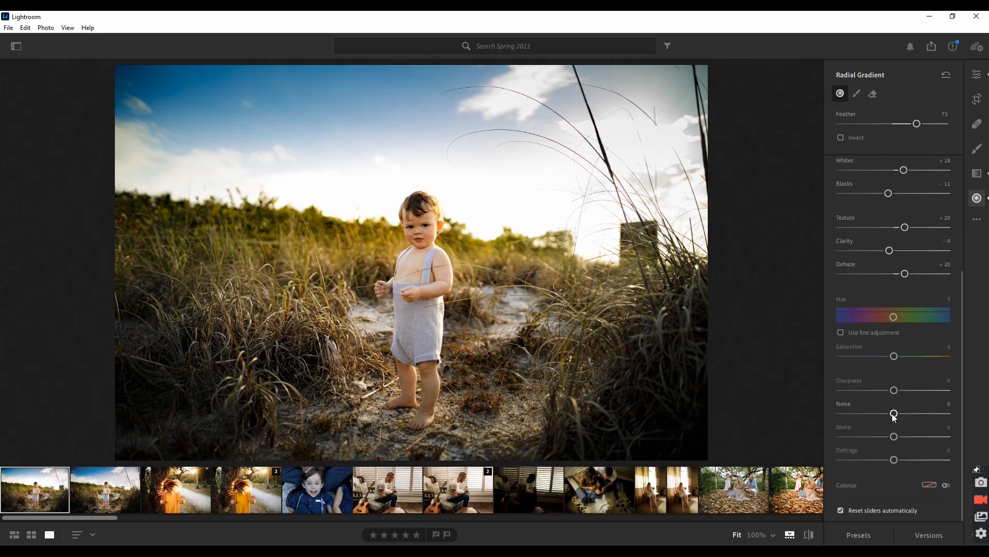
left_click_drag(894, 355, 899, 356)
left_click_drag(906, 395, 908, 390)
double_click(908, 391)
left_click_drag(895, 357, 894, 358)
double_click(896, 357)
left_click_drag(896, 390, 901, 390)
left_click(901, 278)
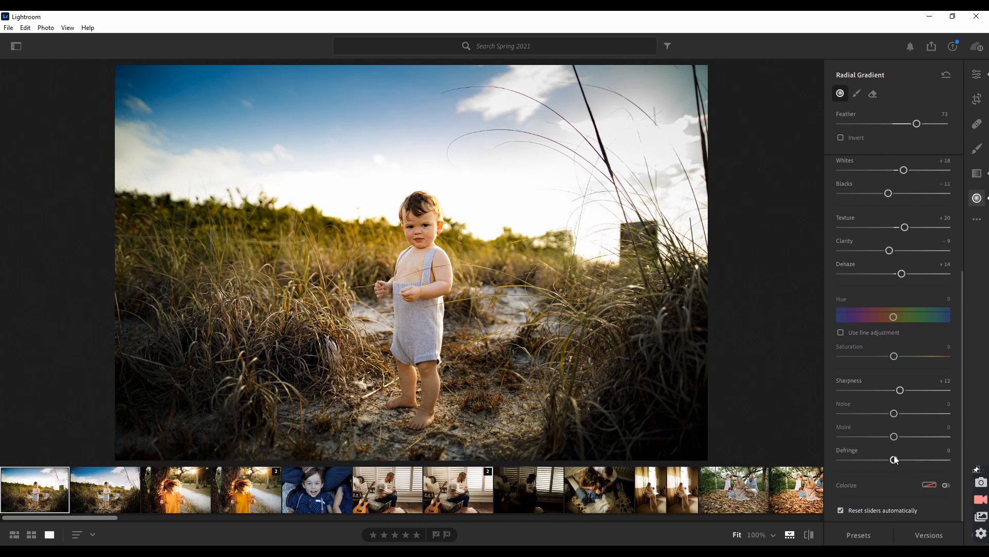
scroll(894, 452, "up", 5)
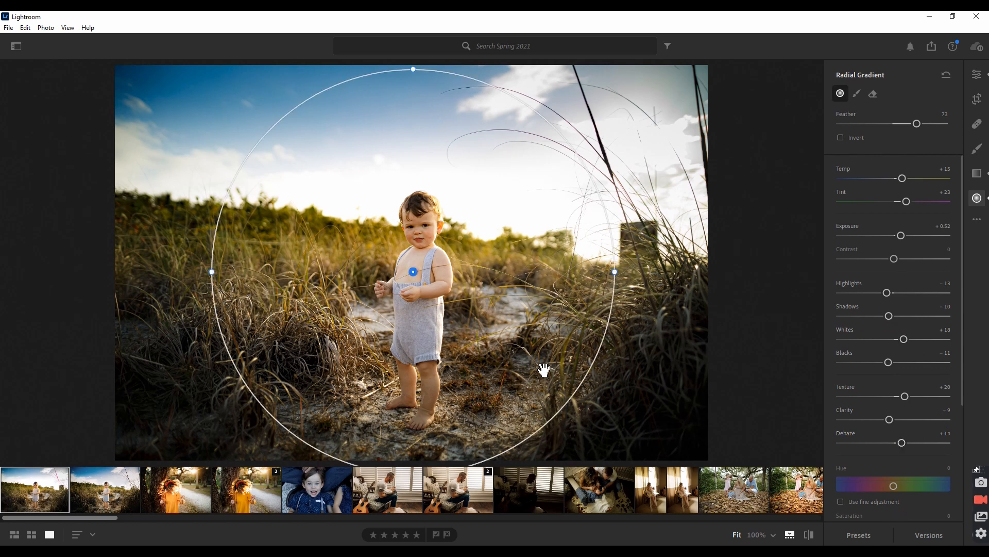
Step: Paint a brush adjustment with Tint +8 over the child's face, using a brush size of 10
left_click(976, 75)
left_click(979, 150)
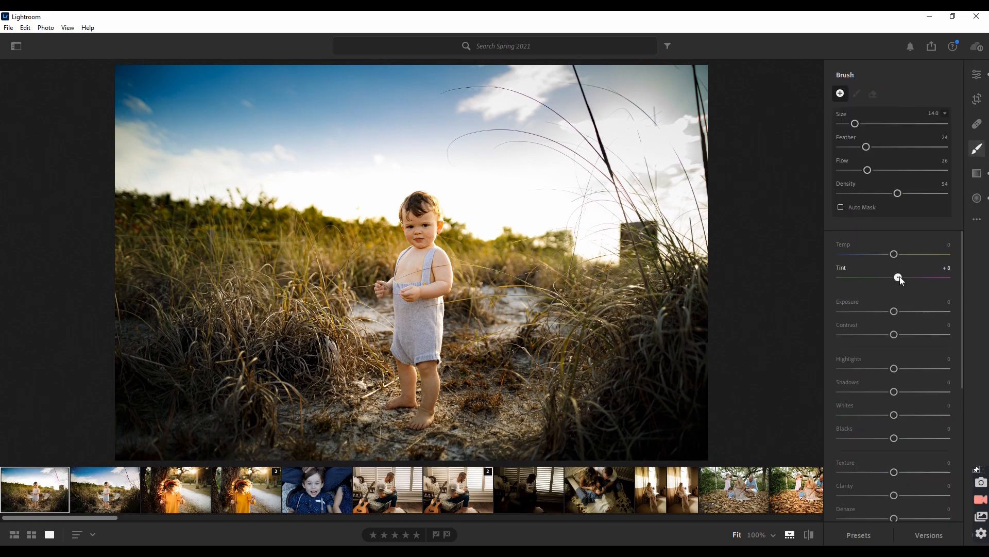
key("bracketleft")
key("bracketleft")
left_click_drag(416, 212, 427, 224)
left_click(427, 223)
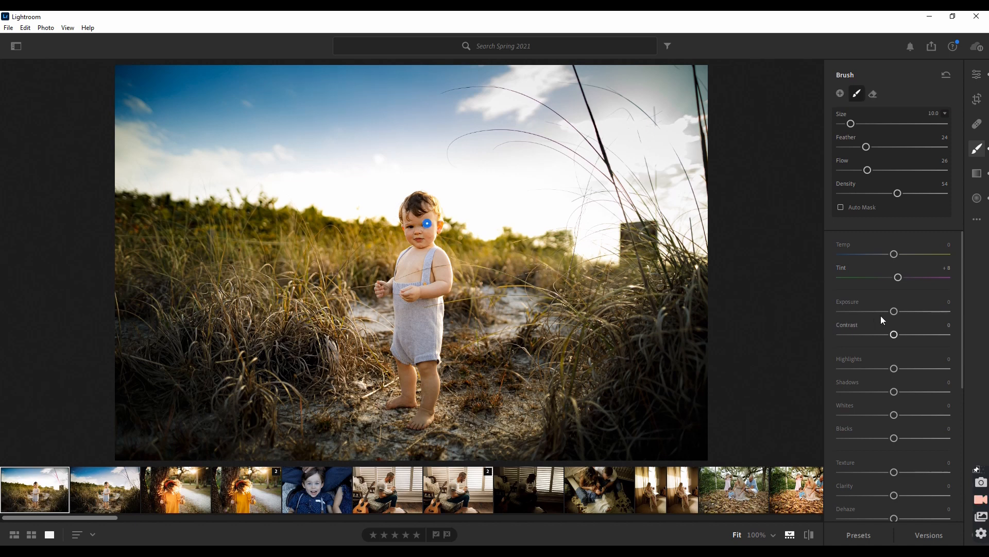
Step: Set the face brush adjustment's Exposure to +0.68, Temp to -4, Tint to +11 and Highlights to -25, and finish the brush edit
left_click_drag(895, 312, 903, 311)
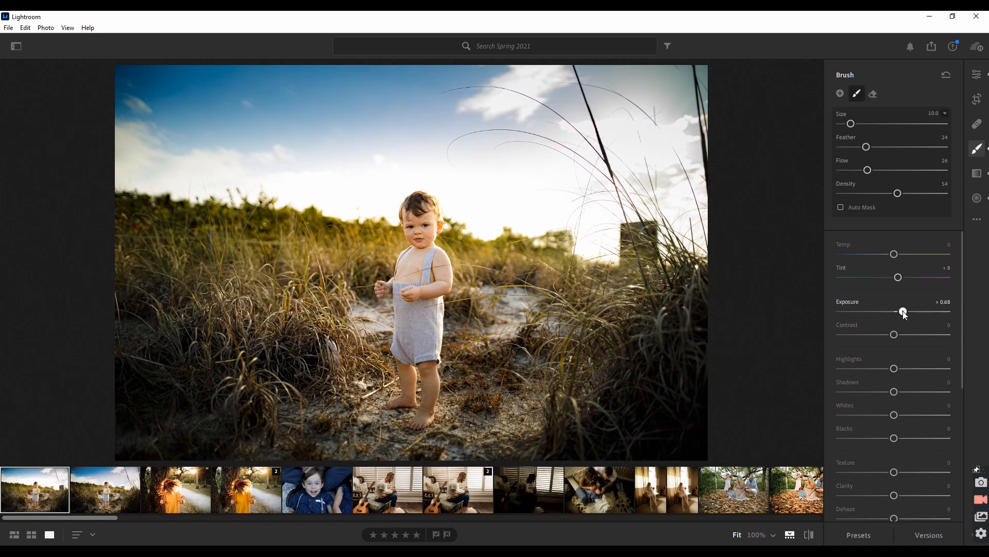
left_click(888, 254)
left_click_drag(888, 255, 904, 281)
left_click_drag(894, 369, 880, 369)
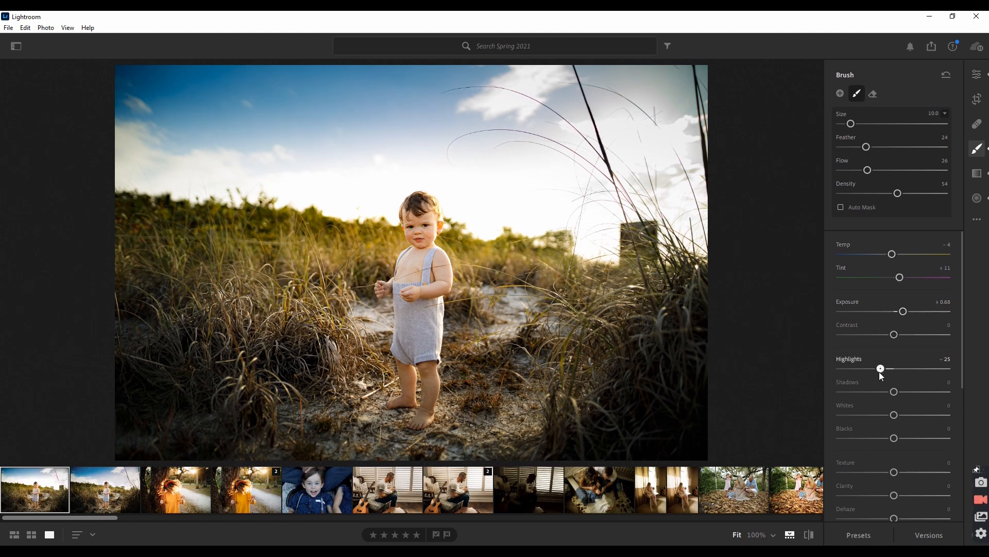
key("e")
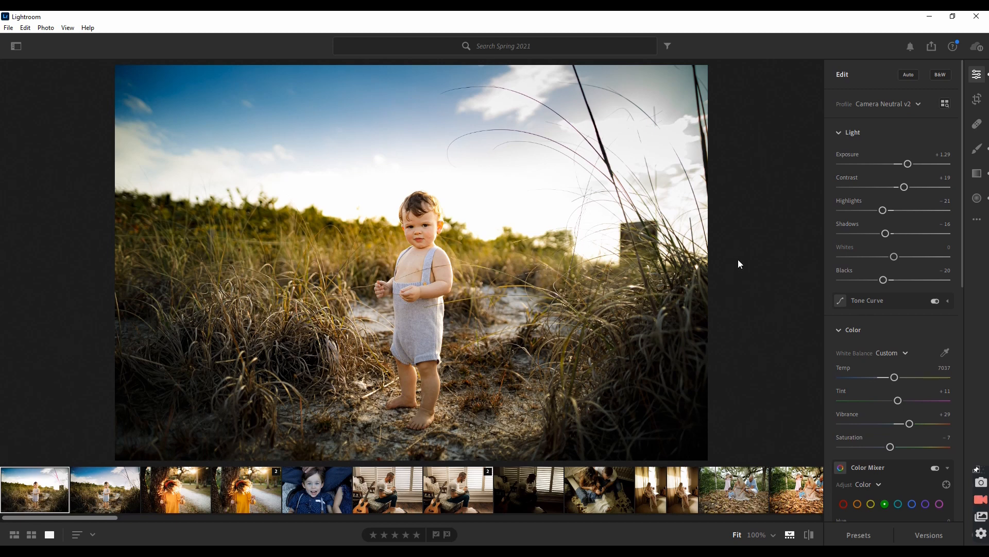
Step: Add a diagonal linear gradient over the grass in the photo's lower-left corner, adjust its angle and position, and set its Tint to -13
left_click(978, 175)
left_click(421, 189)
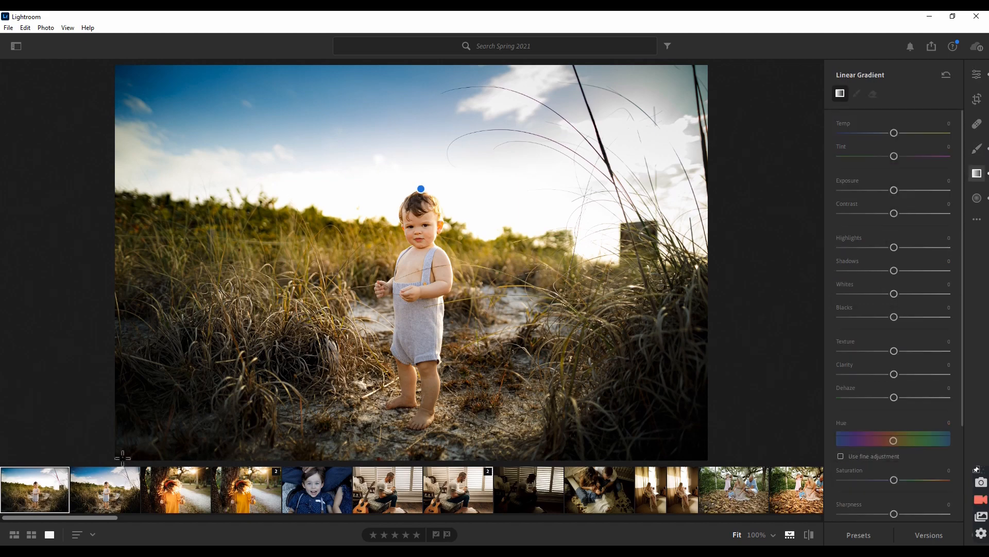
left_click_drag(155, 415, 245, 252)
left_click_drag(310, 294, 297, 316)
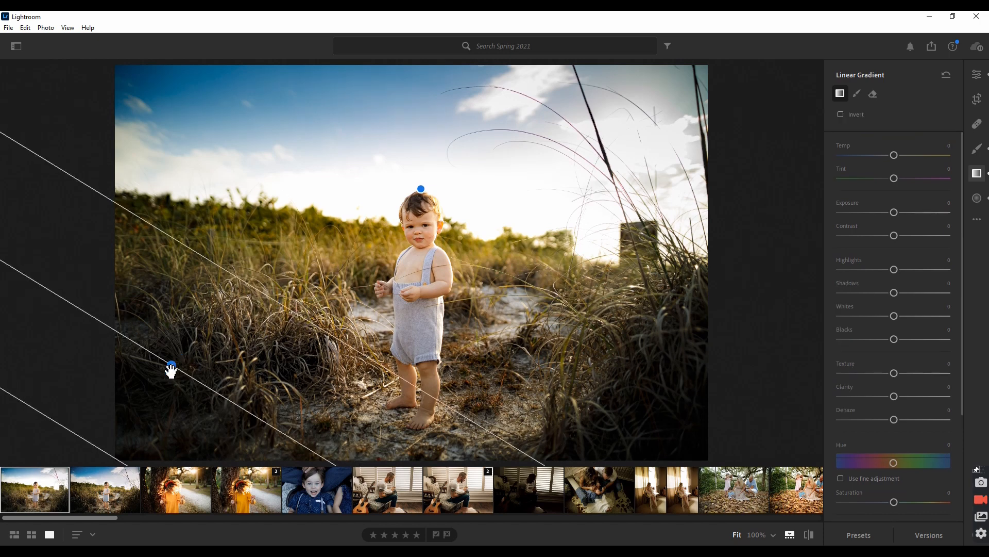
left_click_drag(171, 370, 450, 347)
left_click_drag(347, 289, 329, 334)
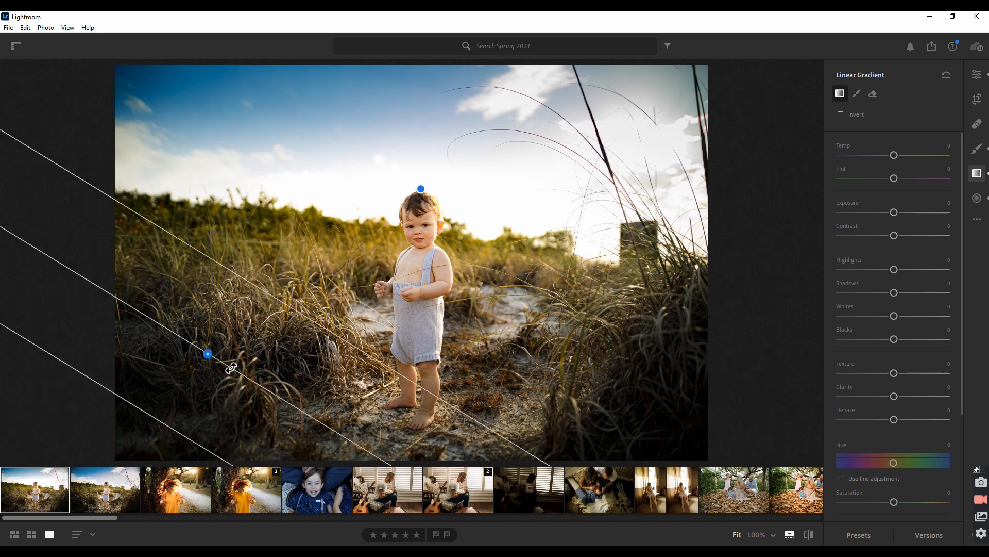
left_click_drag(232, 367, 231, 373)
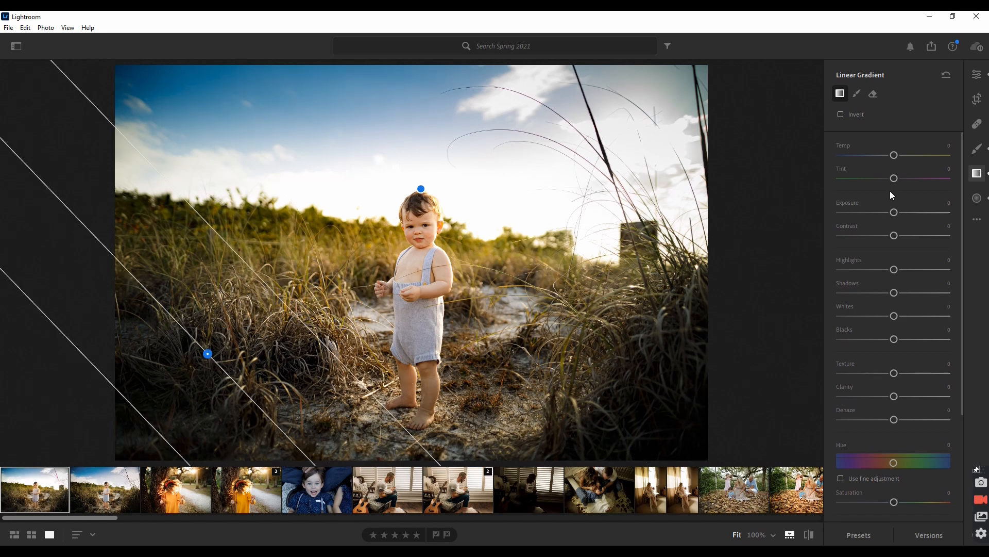
left_click_drag(891, 182, 887, 183)
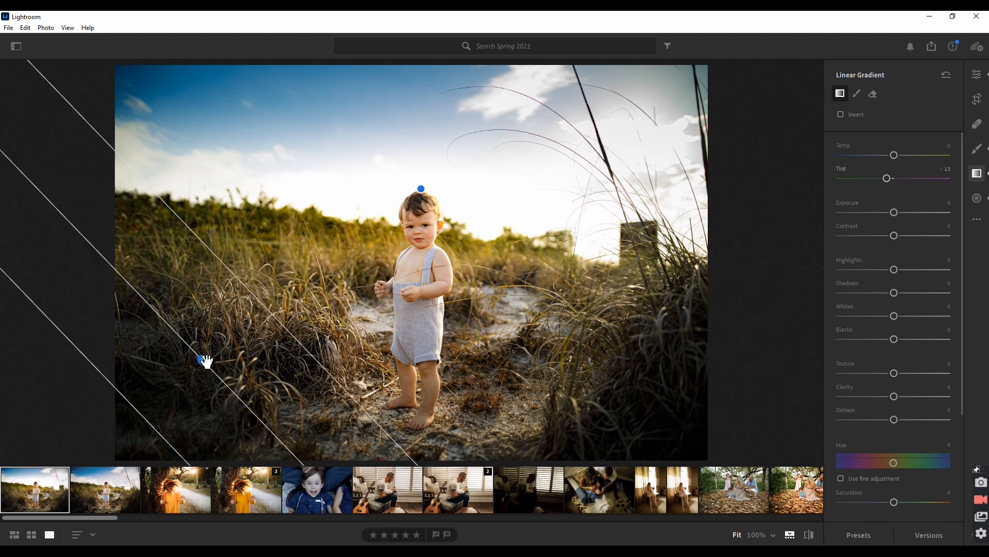
left_click_drag(218, 347, 238, 333)
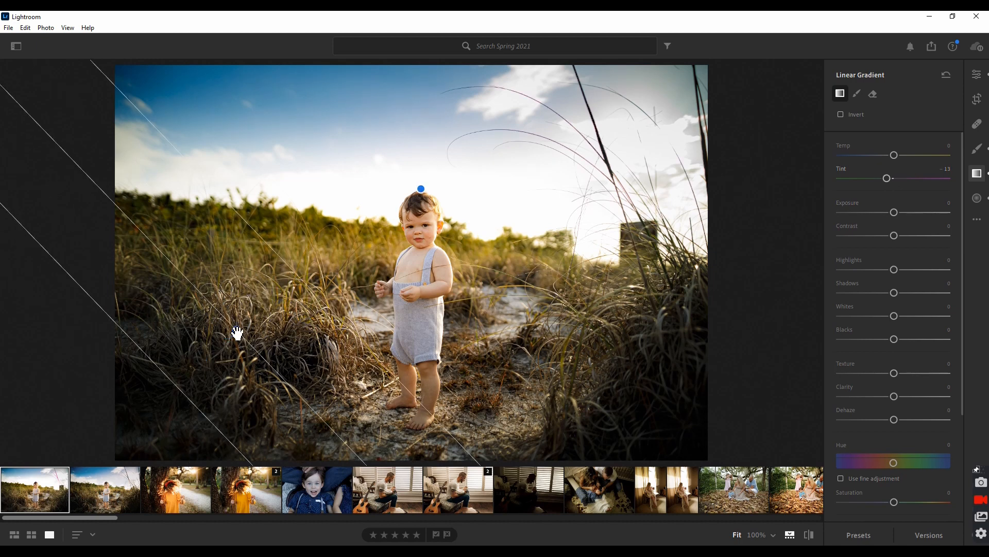
Step: Add a linear gradient over the grass in the photo's lower-right corner and adjust its Exposure, Temp and Tint
mouse_move(707, 460)
left_mouse_down()
mouse_move(654, 401)
mouse_move(635, 303)
mouse_move(612, 302)
left_mouse_up()
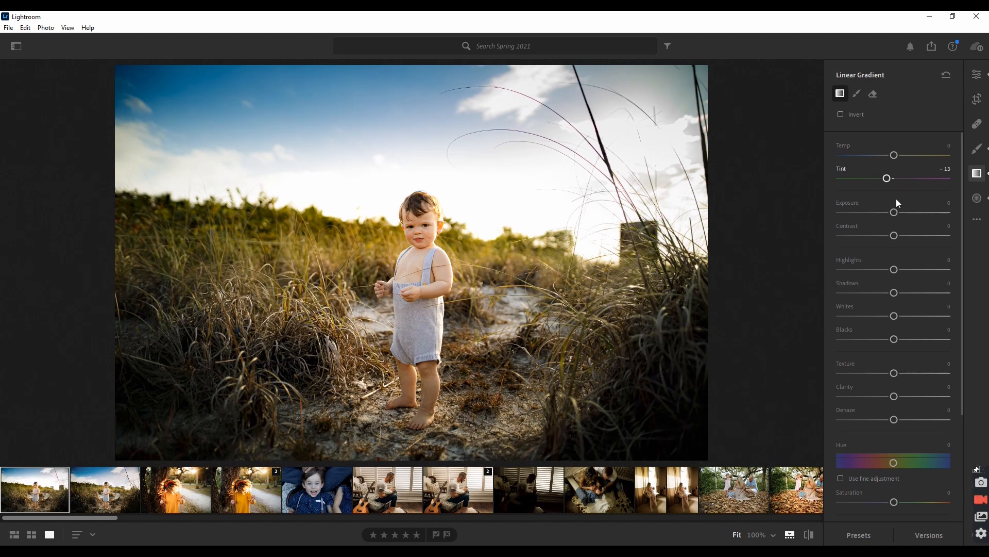
left_click_drag(894, 212, 897, 212)
left_click_drag(892, 178, 901, 155)
left_click(975, 77)
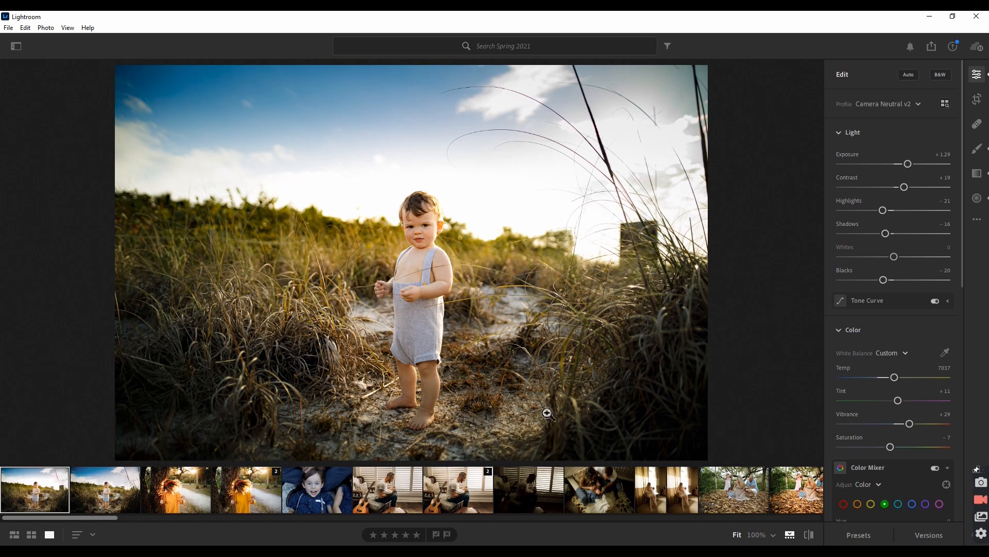
Step: Open the edited beach portrait in Photoshop for retouching
right_click(42, 494)
left_click(90, 362)
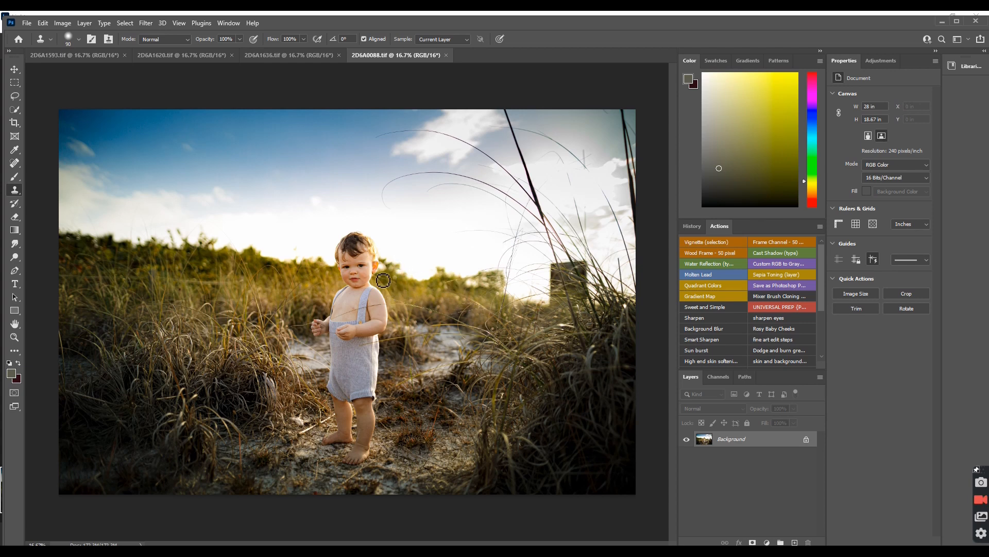
Step: Try to clean up the edge beside the child's neck with the Spot Healing Brush at size 60, and undo the strokes
left_click(14, 163)
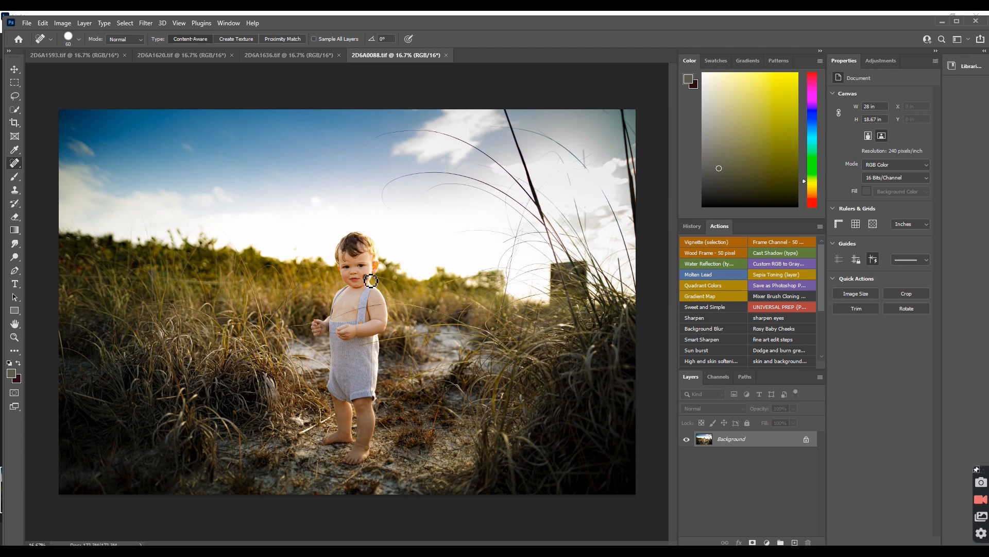
left_click_drag(367, 284, 371, 285)
left_click(372, 283)
left_click(369, 286)
key("ctrl+z")
key("ctrl+z")
Step: Try the Clone Stamp with a smaller brush beside the child's neck, and undo the stroke
left_click(15, 190)
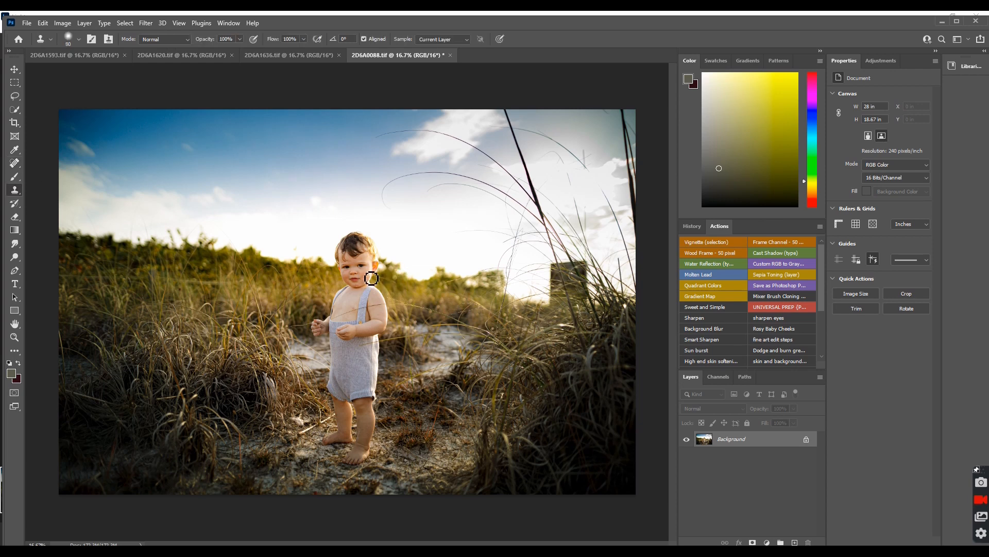
key("bracketleft")
left_click(39, 25)
left_click(61, 34)
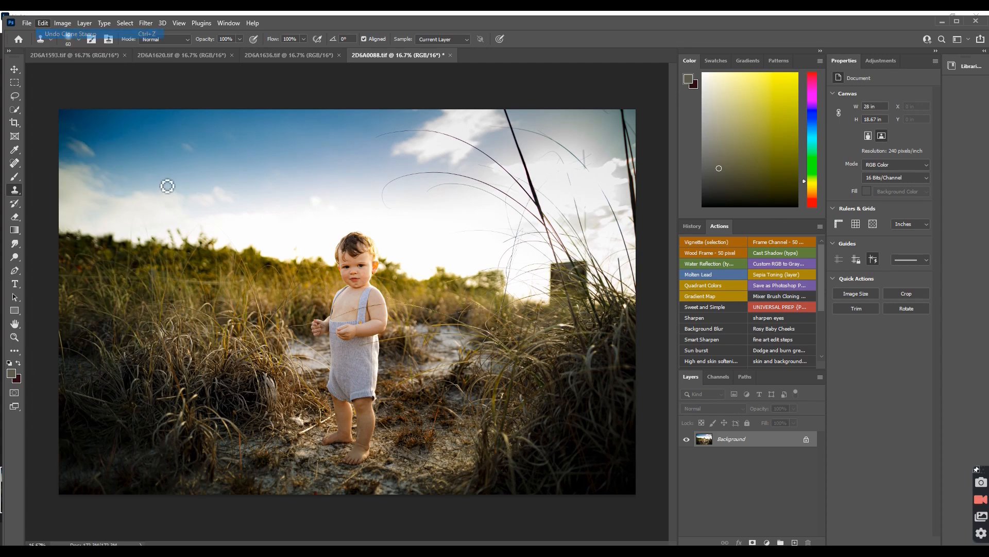
Step: Undo the remaining Clone Stamp strokes beside the child's neck and return to the Spot Healing Brush
left_click(14, 163)
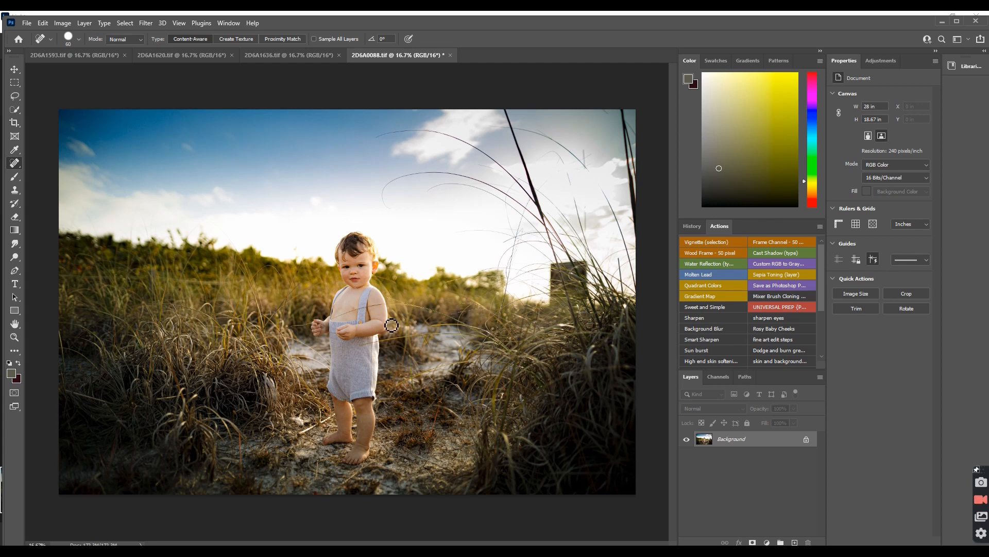
left_click(48, 34)
left_click(43, 24)
left_click(47, 34)
left_click(45, 24)
left_click(47, 34)
left_click(43, 23)
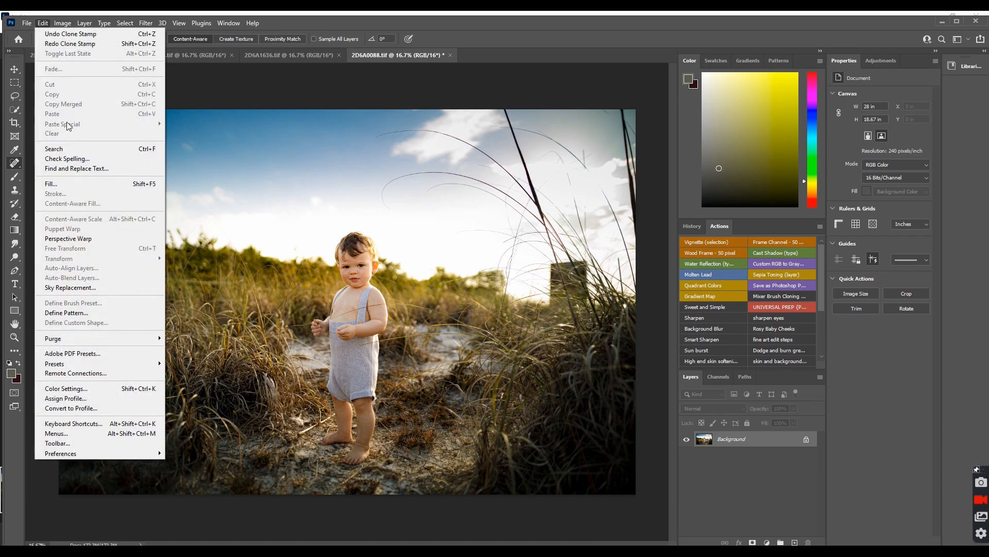
left_click(47, 34)
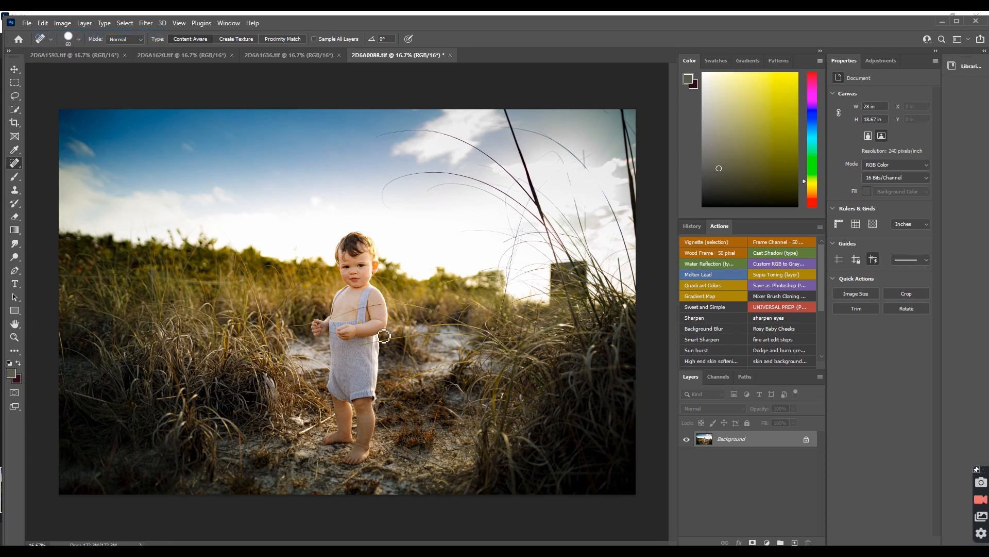
Step: Remove the small blemishes on the child's skin with the Spot Healing Brush at size 30
key("ctrl+plus")
key("ctrl+plus")
key("ctrl+plus")
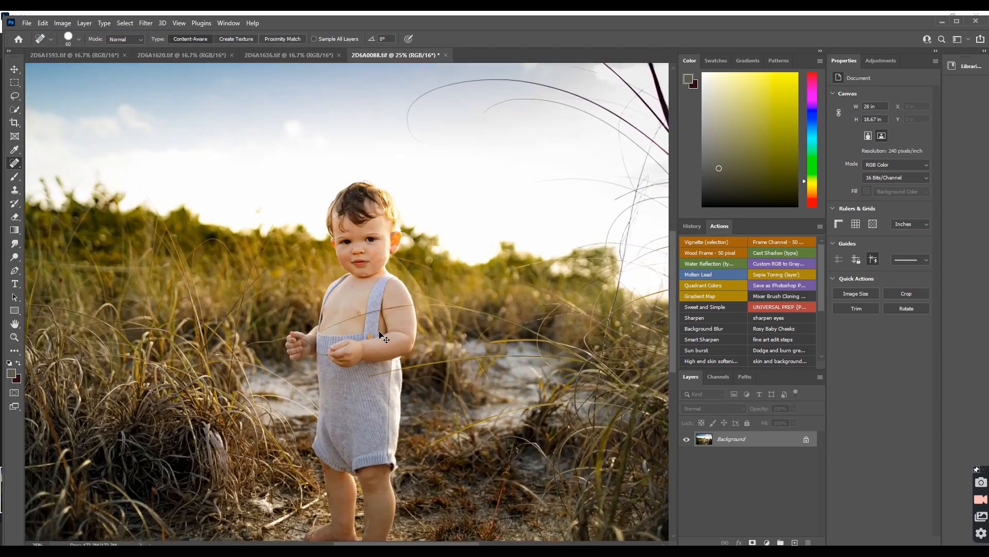
key("ctrl+plus")
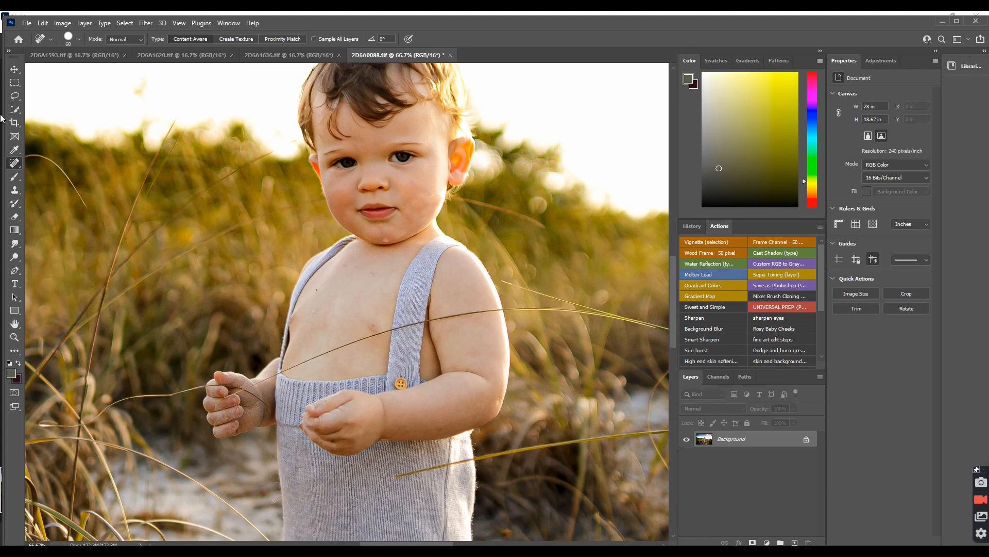
key("bracketleft")
key("bracketleft")
key("bracketleft")
key("bracketright")
key("bracketright")
left_click(358, 268)
left_click(314, 287)
left_click(431, 201)
left_click(432, 139)
Step: Try to remove the dark post behind the tall grass by lassoing it and applying a Content-Aware fill at 100% opacity
key("ctrl+minus")
key("ctrl+minus")
key("ctrl+minus")
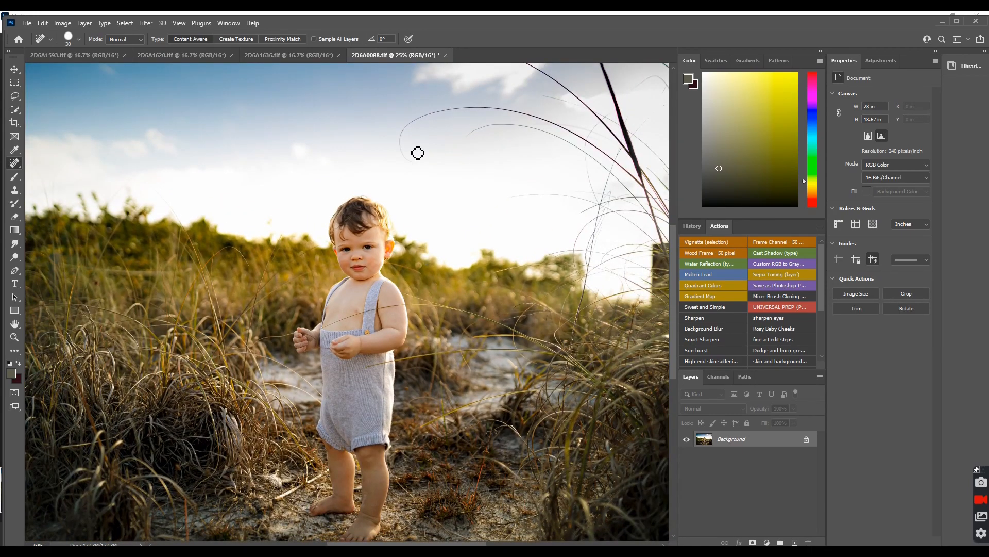
key("ctrl+minus")
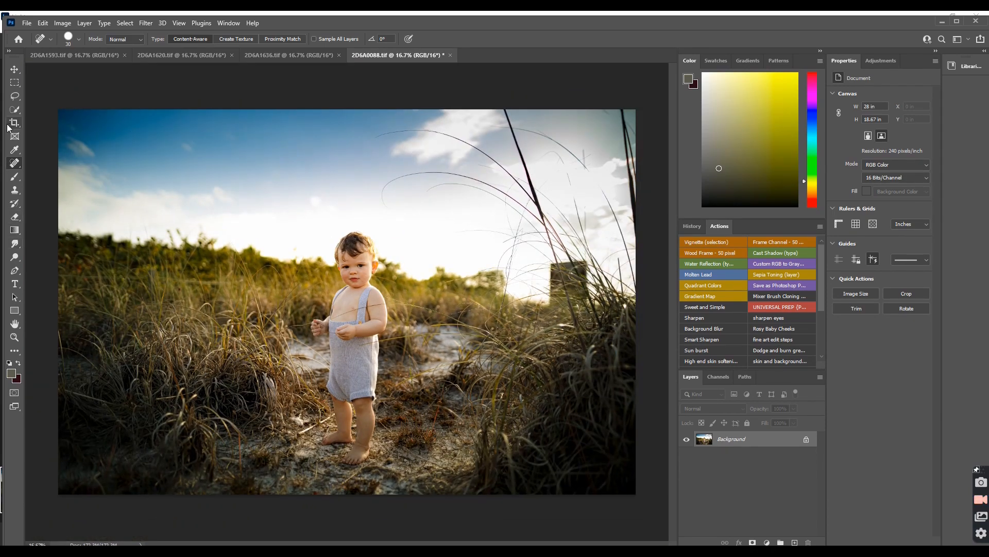
left_click(15, 96)
mouse_move(592, 255)
left_mouse_down()
mouse_move(548, 258)
mouse_move(545, 306)
mouse_move(595, 300)
mouse_move(589, 256)
left_mouse_up()
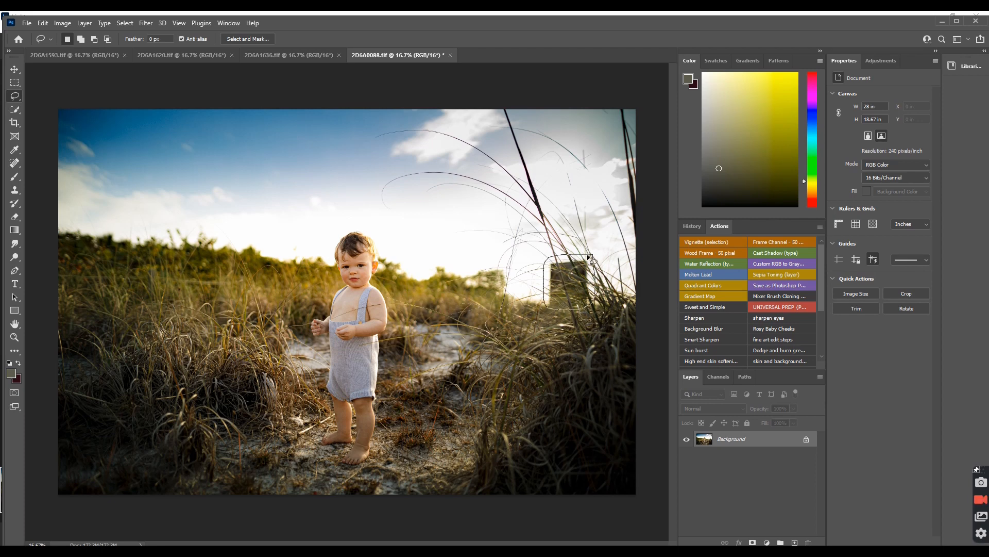
right_click(580, 282)
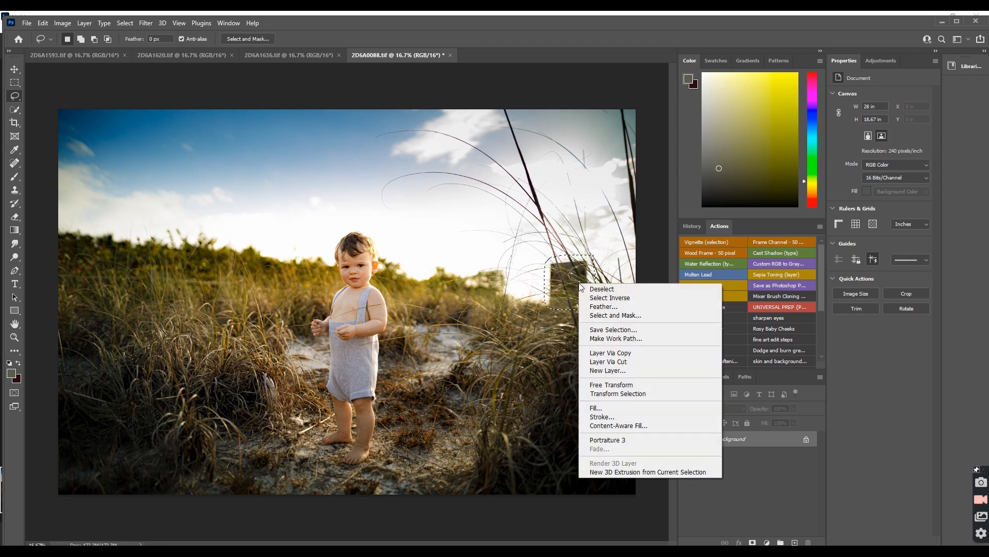
left_click(606, 406)
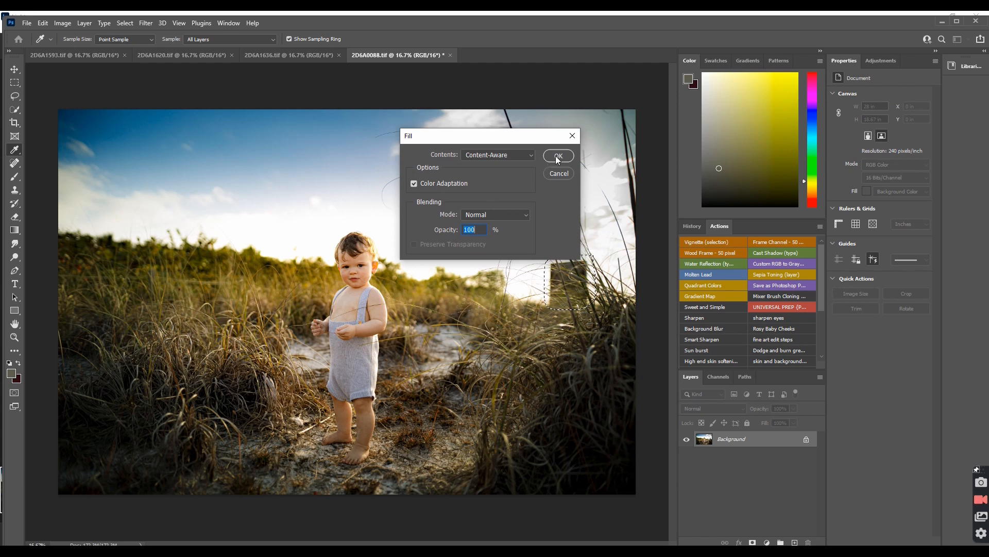
left_click(554, 156)
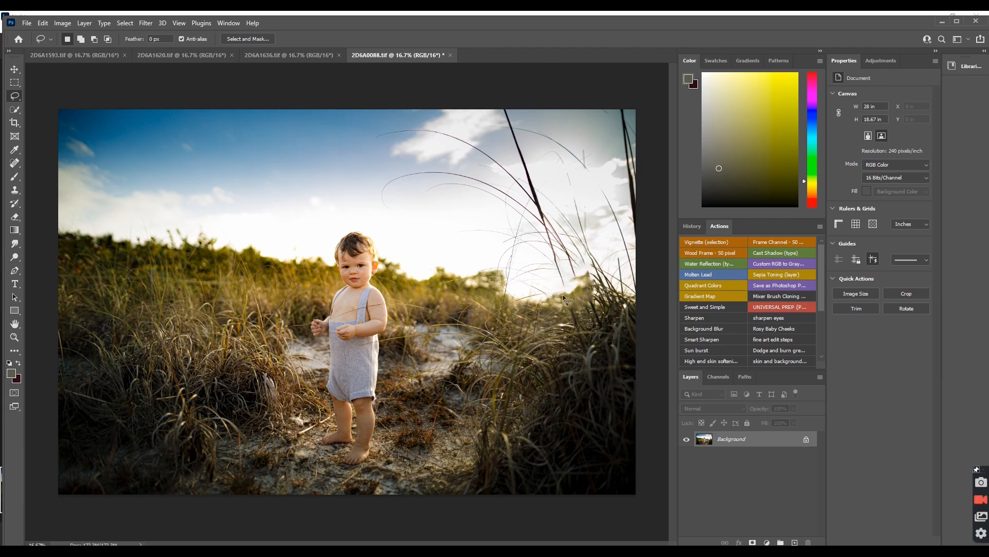
Step: Undo the Content-Aware fill of the post and clear the lasso selection
left_click(43, 23)
left_click(54, 31)
left_click(27, 23)
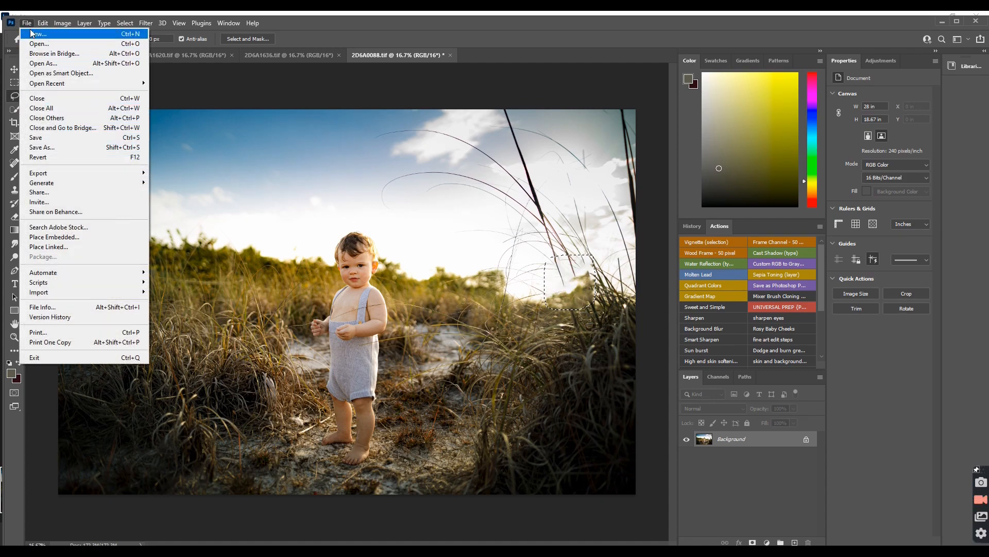
left_click(57, 33)
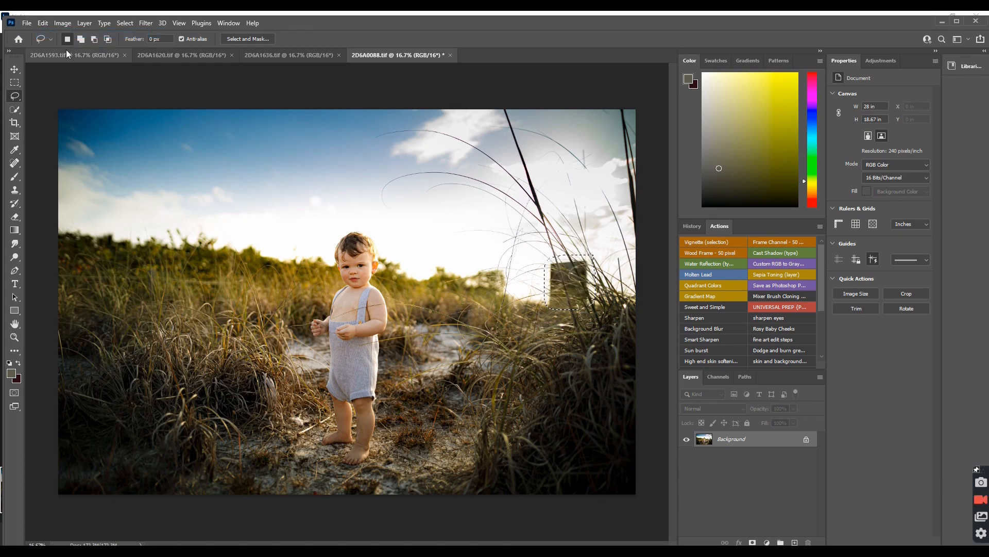
left_click(569, 354)
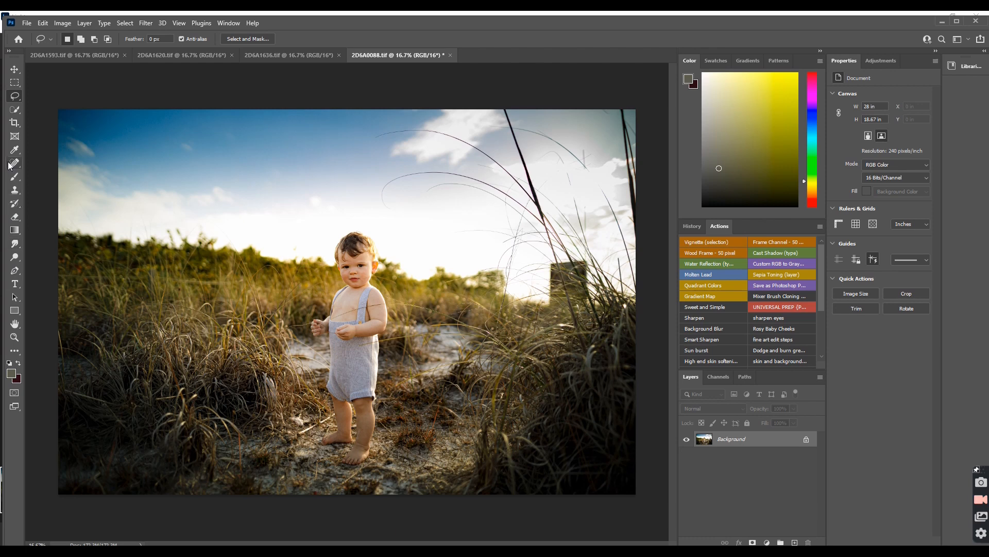
Step: Cover the dark post behind the tall grass with cloned sky and grass, using the Clone Stamp with an enlarged brush
left_click(12, 191)
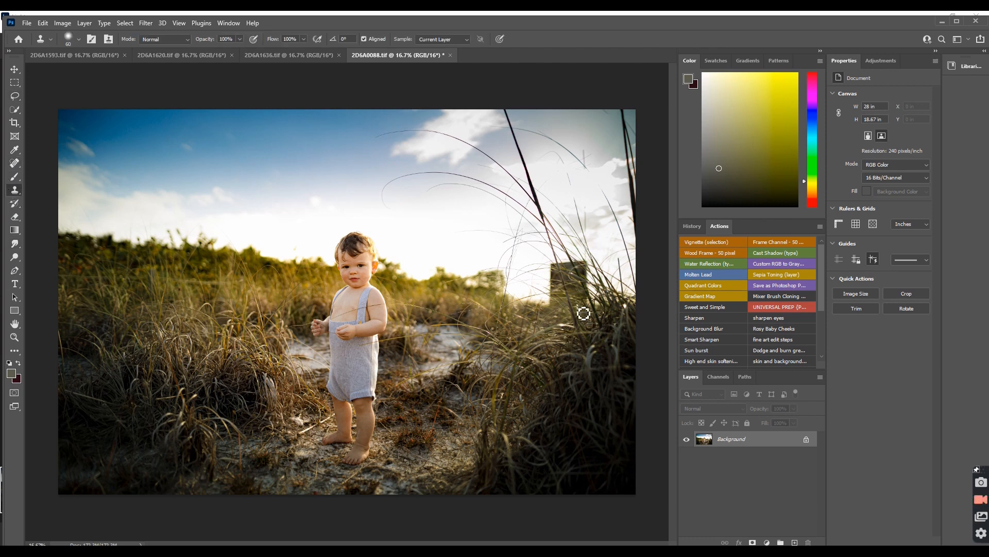
key("bracketright")
key("bracketright")
key("bracketright")
key("bracketright")
key("bracketright")
key("bracketright")
key("bracketright")
key("bracketright")
key("bracketright")
key("bracketright")
key("bracketright")
key("bracketright")
key("bracketright")
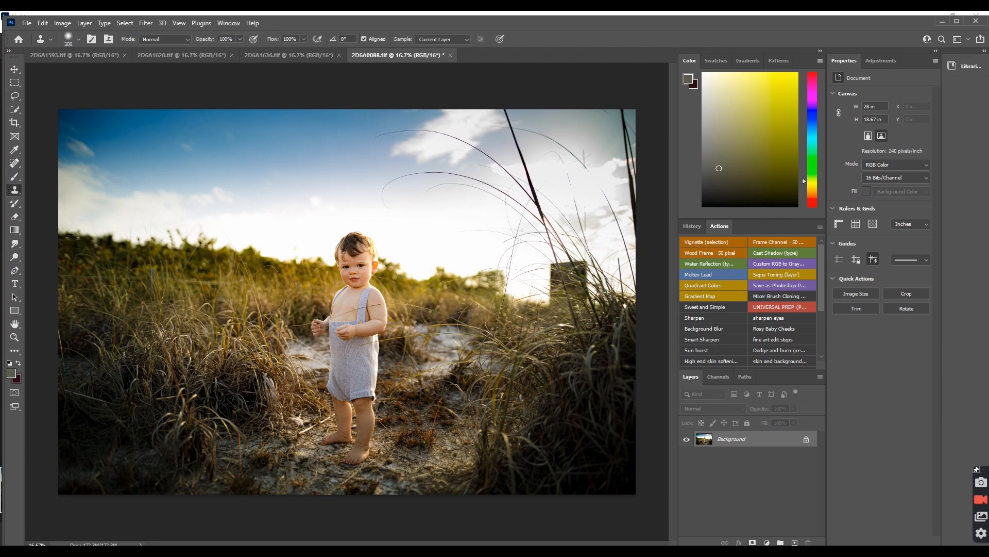
key("bracketleft")
key("bracketleft")
mouse_move(603, 283)
left_mouse_down()
mouse_move(577, 286)
mouse_move(574, 271)
mouse_move(547, 283)
mouse_move(545, 250)
left_mouse_up()
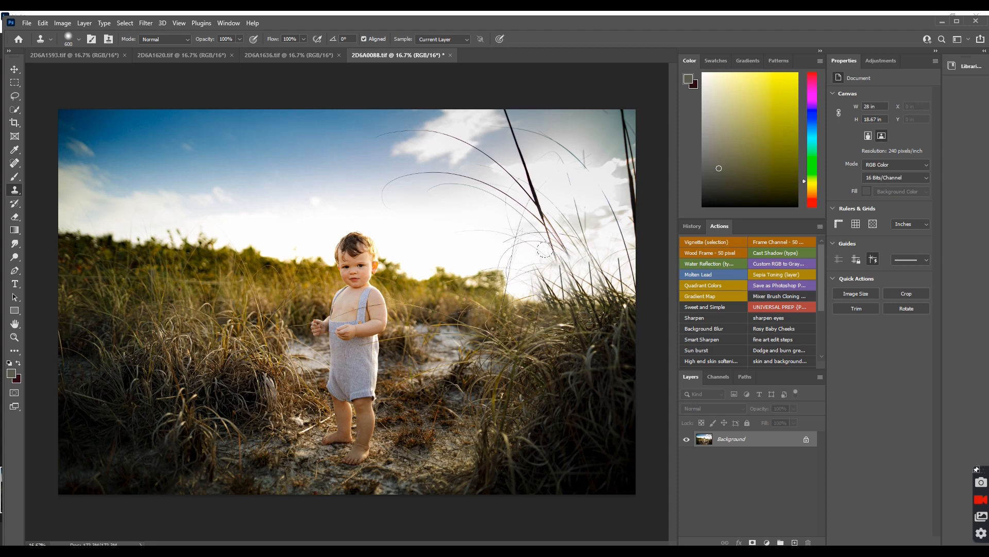
left_click_drag(568, 315, 530, 236)
Step: Clean up the leftover dark spots beside the tall grass stalks with the Spot Healing Brush and the Clone Stamp at size 200
left_click(15, 163)
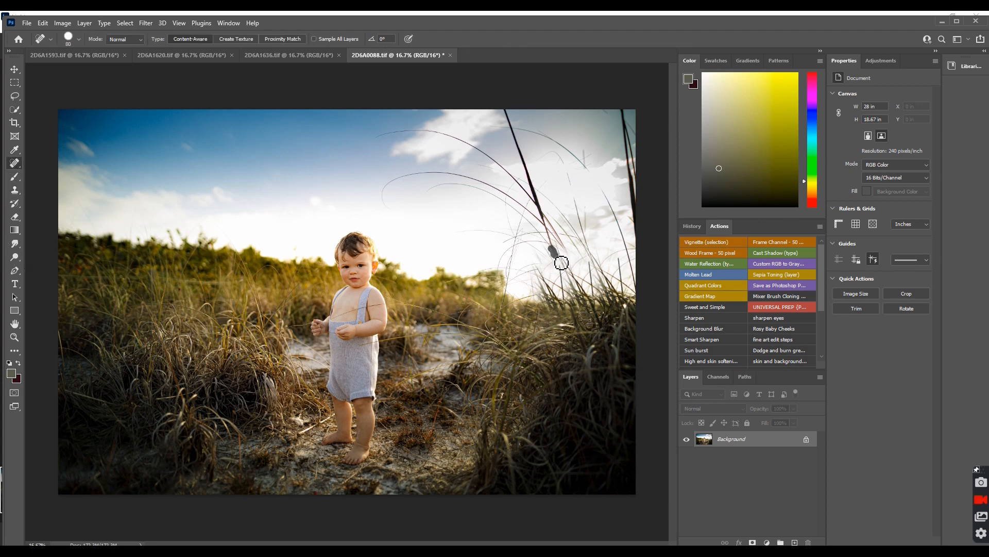
left_click_drag(563, 272, 562, 273)
key("bracketright")
left_click(15, 189)
key("bracketleft")
key("bracketleft")
key("bracketleft")
key("bracketleft")
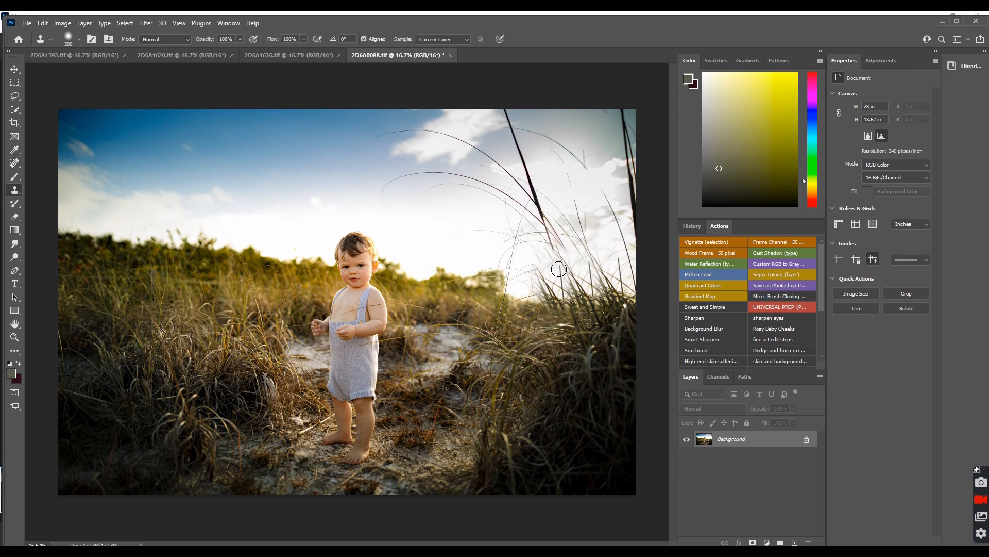
left_click(551, 239, "alt")
Step: Run the UNIVERSAL PREP and Smart Sharpen actions on the photo and flatten the layers into the background
left_click(788, 308)
left_click(703, 339)
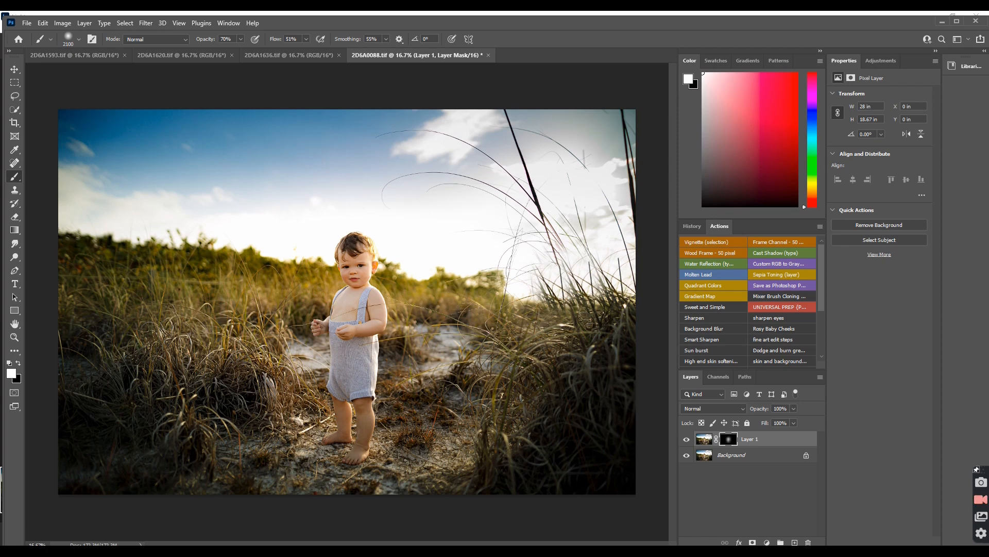
left_click(819, 376)
left_click(854, 490)
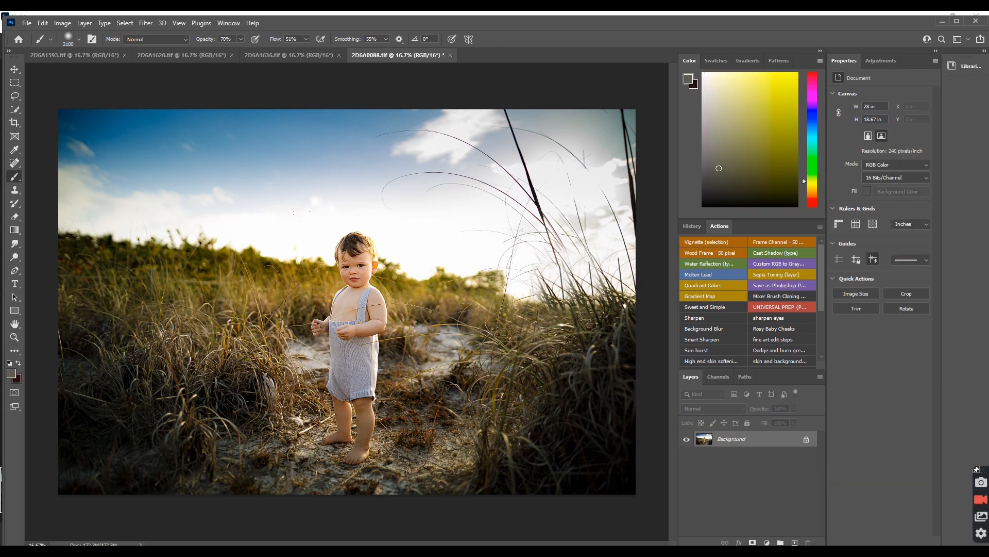
Step: Save and close the retouched 2D6A0088.tif, switch to Lightroom and go to the beginning of the filmstrip
key("ctrl+s")
left_click(459, 55)
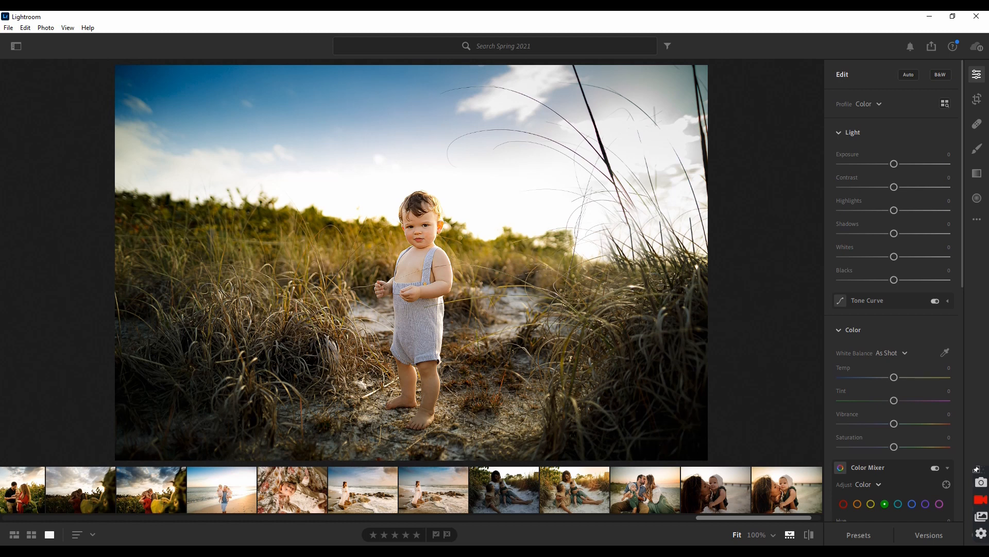
left_click_drag(746, 517, 38, 481)
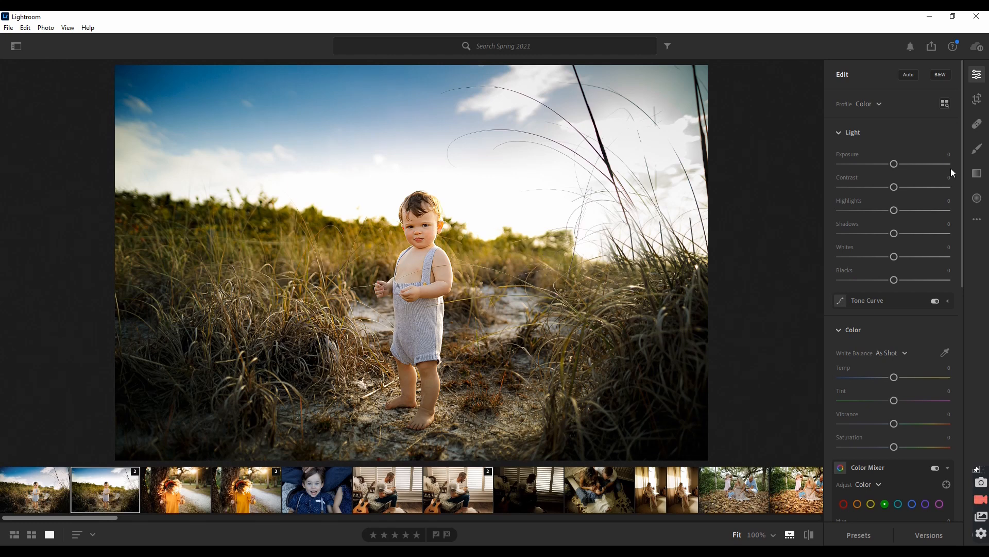
Step: Add a radial gradient around the child with its tint at +13, and stretch the ellipse taller above the head
left_click(977, 198)
left_click_drag(396, 209, 506, 342)
mouse_move(414, 362)
left_mouse_down()
mouse_move(427, 365)
mouse_move(416, 357)
left_mouse_up()
left_click_drag(894, 200, 901, 201)
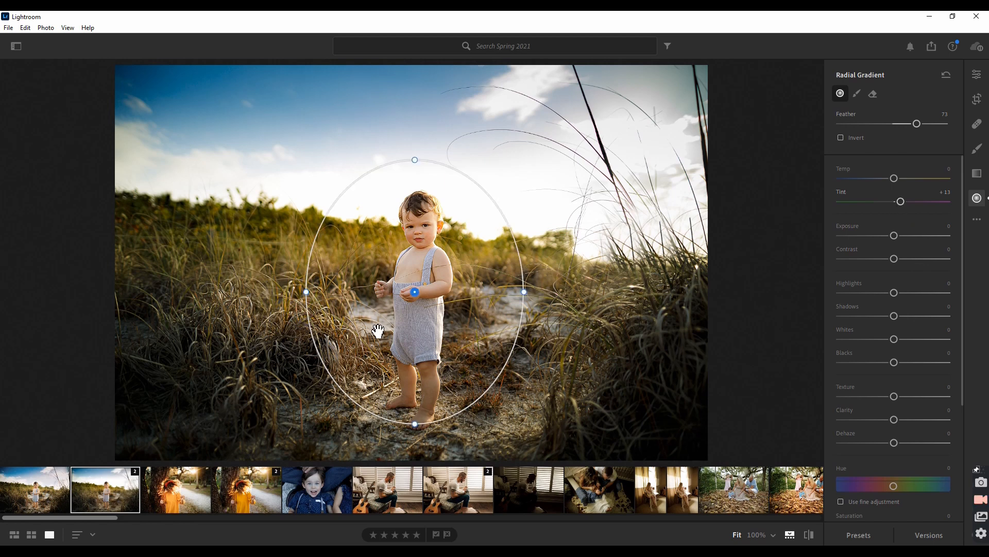
left_click_drag(413, 157, 417, 136)
left_click_drag(453, 309, 466, 308)
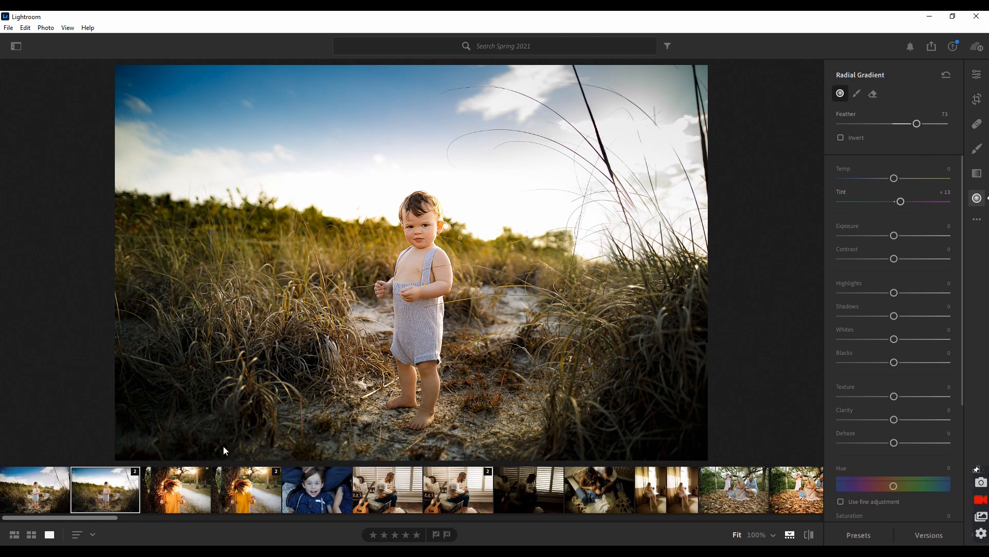
Step: Set the child's radial gradient to temp -10, exposure +0.12 and shadows -8, and shift the ellipse slightly down over the body
mouse_move(430, 292)
mouse_move(432, 294)
left_mouse_down()
mouse_move(597, 298)
mouse_move(418, 297)
left_mouse_up()
left_click_drag(894, 178, 890, 182)
left_click_drag(894, 235, 895, 236)
left_click_drag(894, 316, 890, 318)
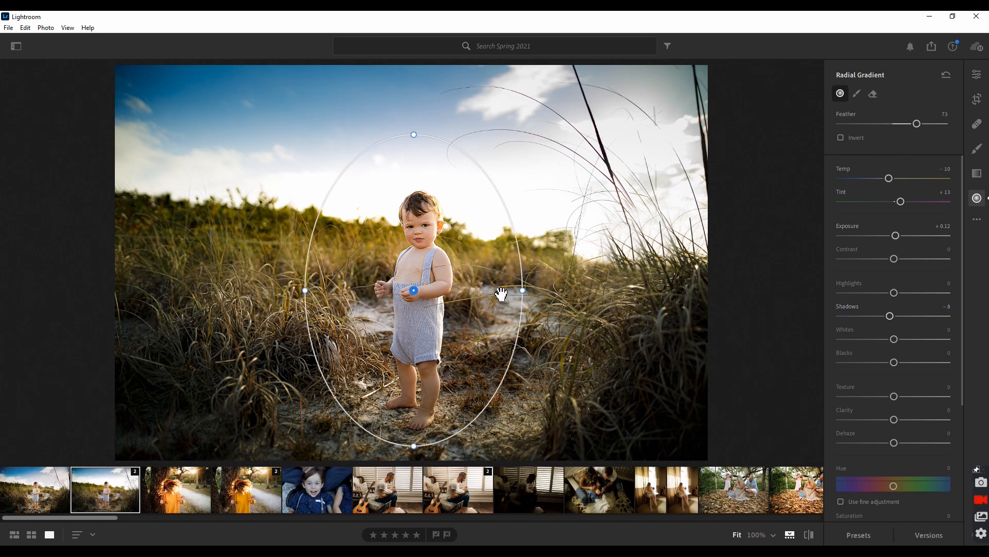
left_click_drag(436, 320, 434, 333)
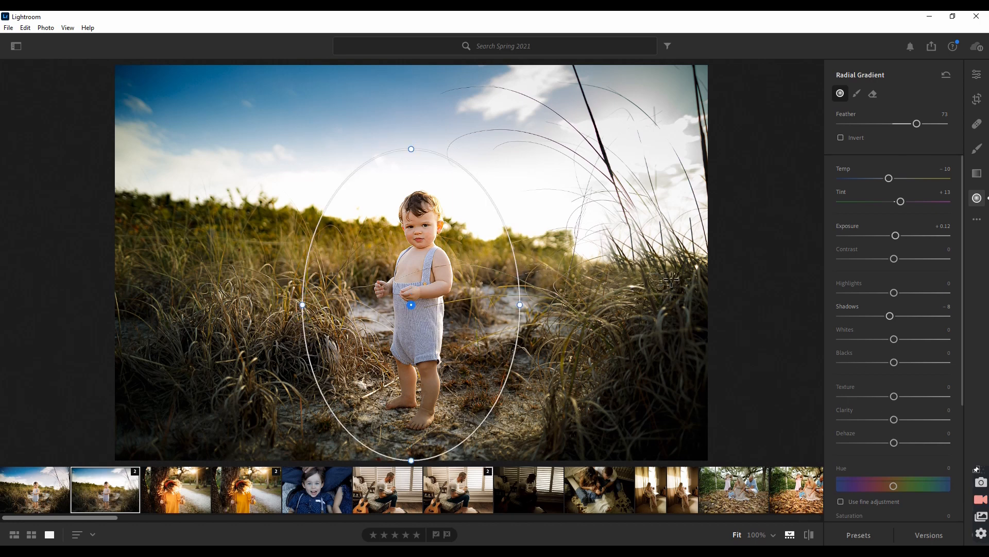
left_click(977, 74)
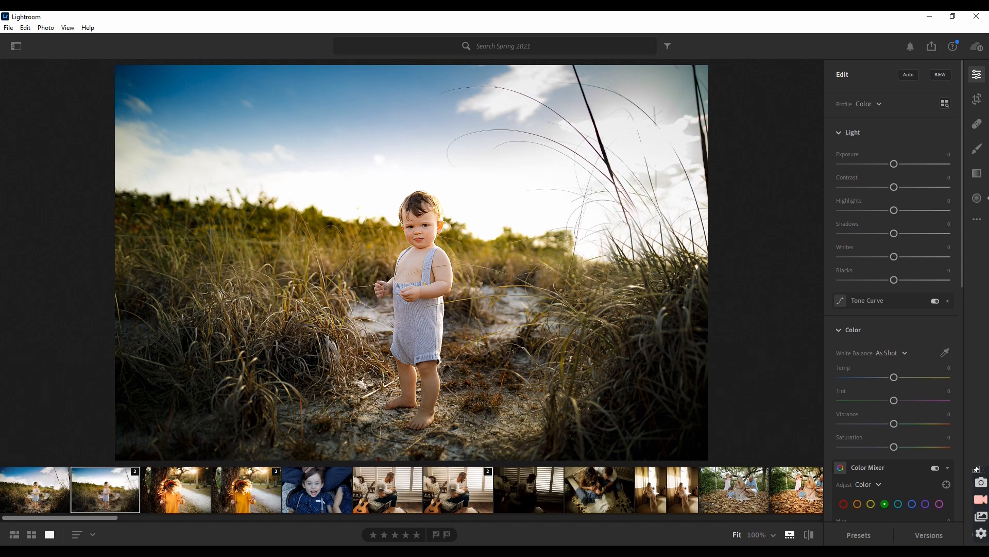
Step: Compare the first two filmstrip photos of the child using the original view
left_click(39, 495)
left_click(809, 534)
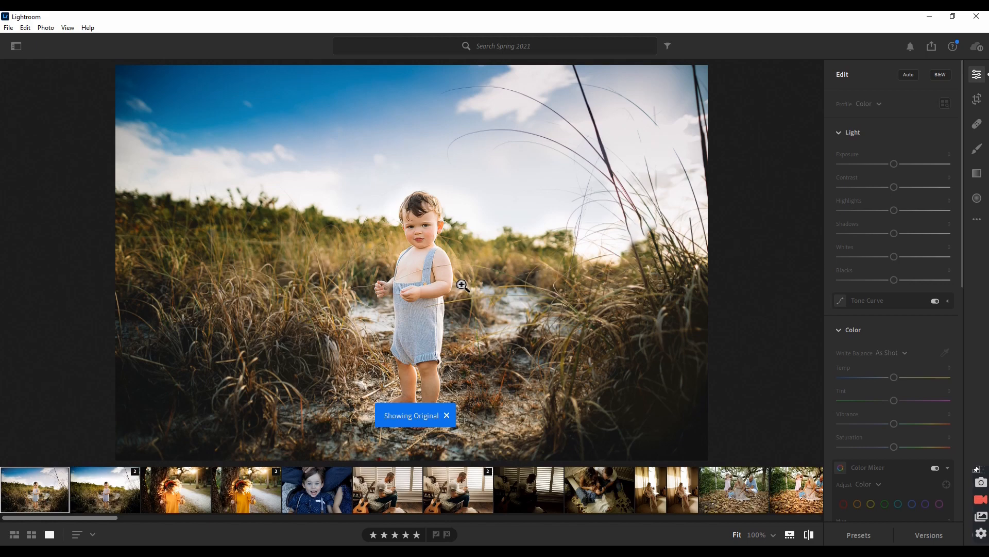
left_click(111, 499)
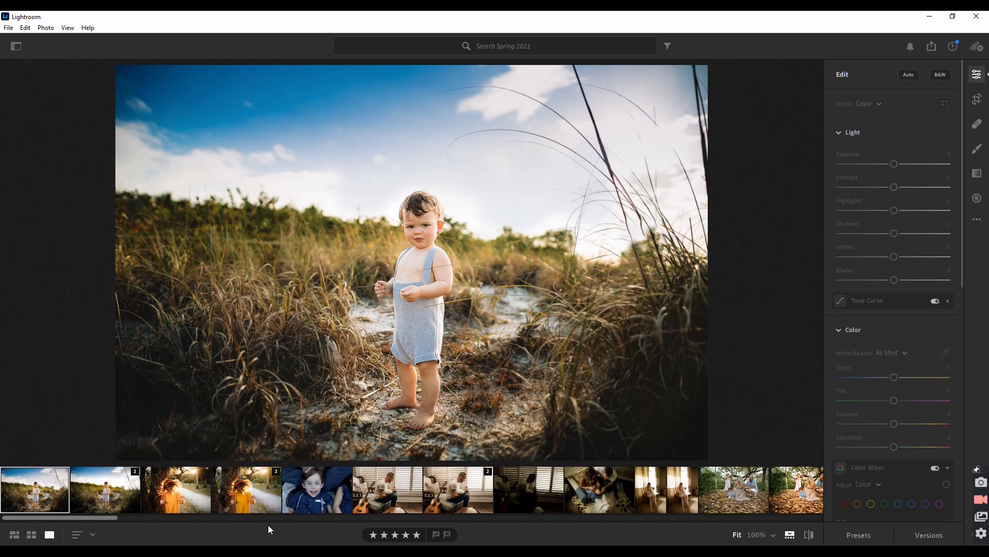
left_click(810, 536)
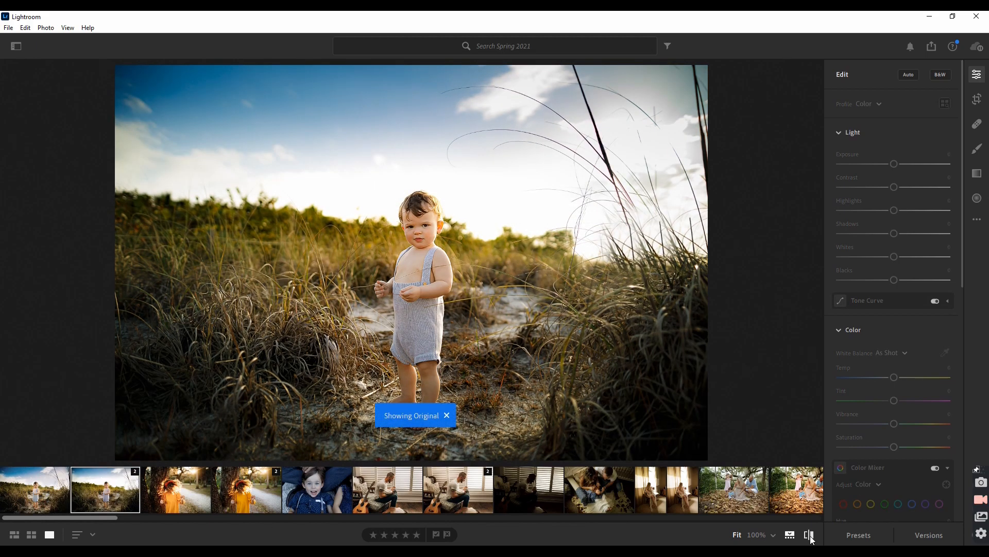
left_click(810, 538)
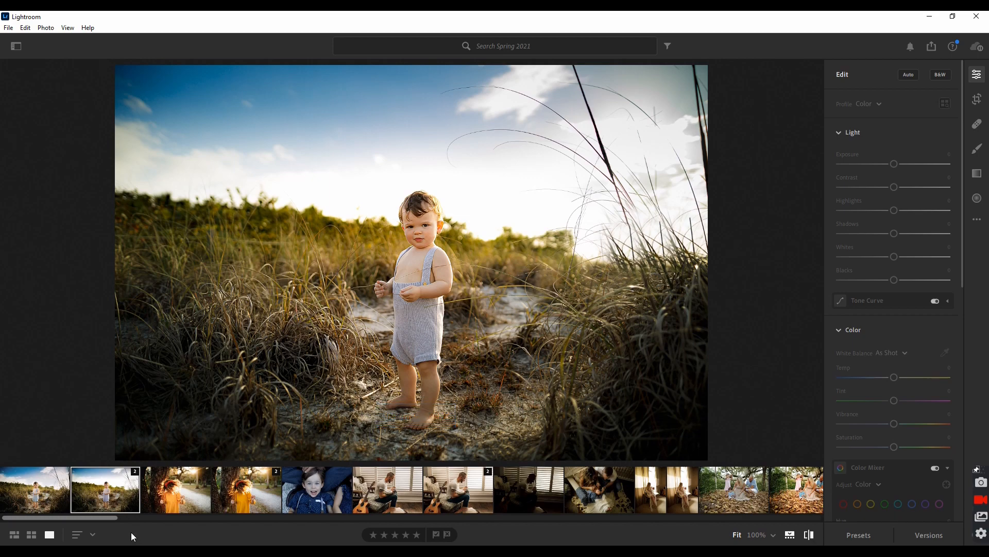
Step: Open the stack of the retouched photo and compare its unedited raw version with the final edit
left_click(133, 472)
left_click(49, 494)
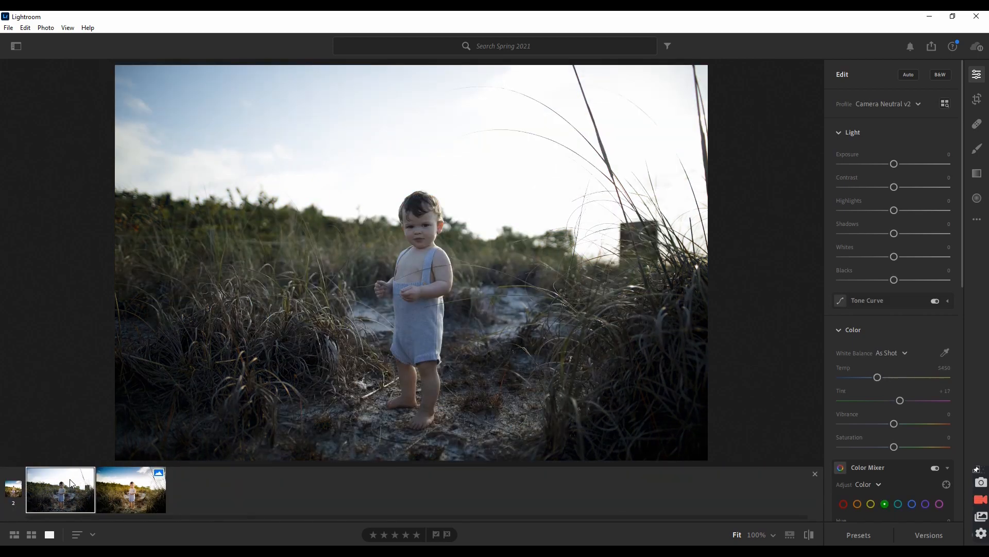
left_click(136, 503)
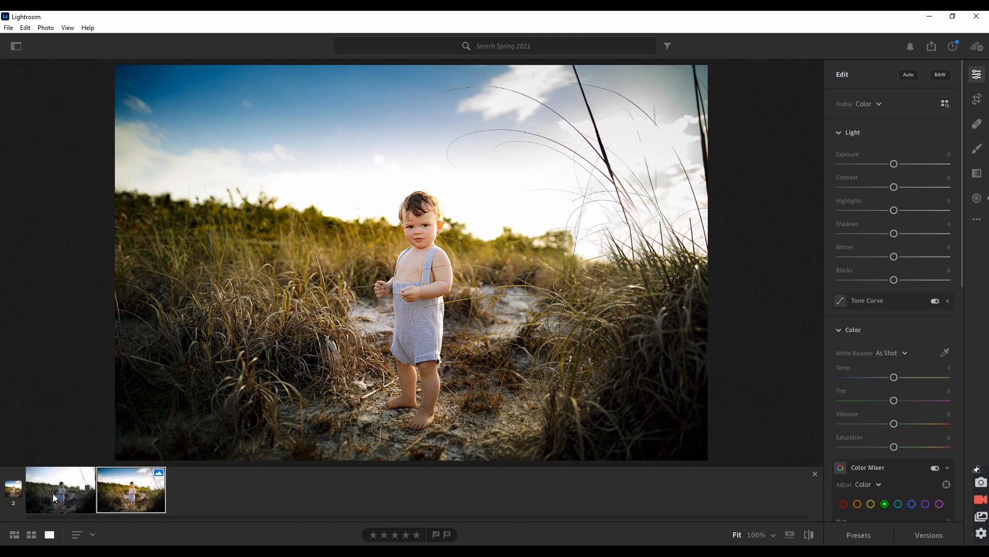
left_click(71, 498)
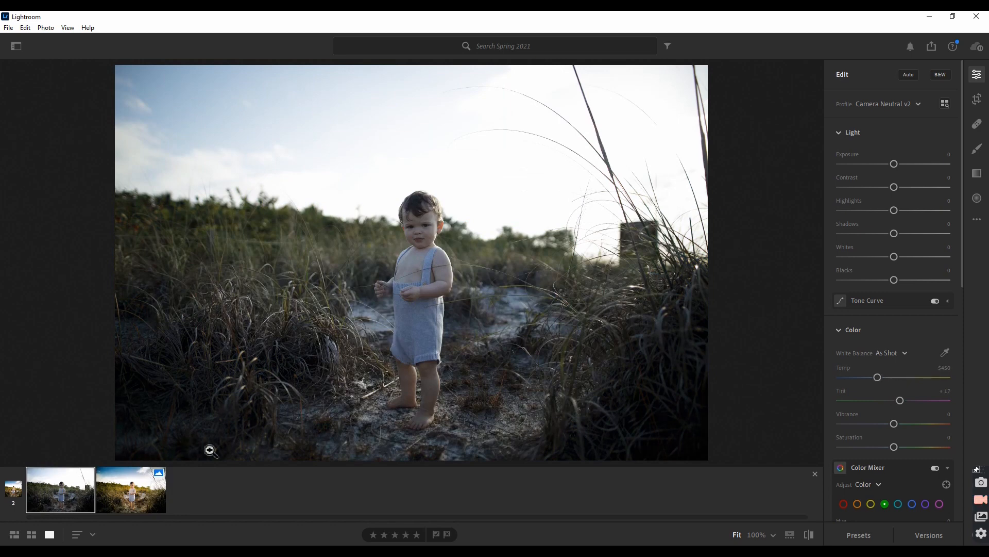
key("Right")
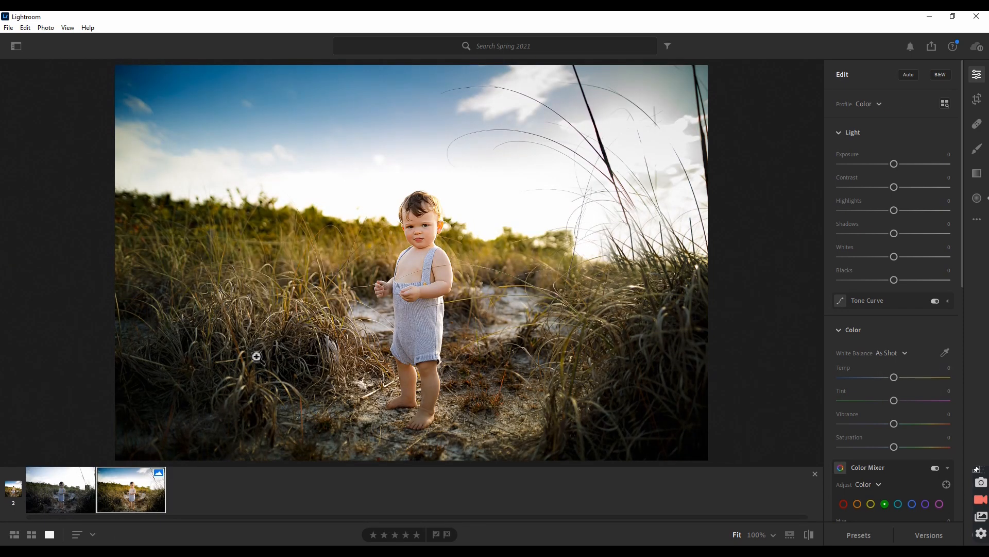